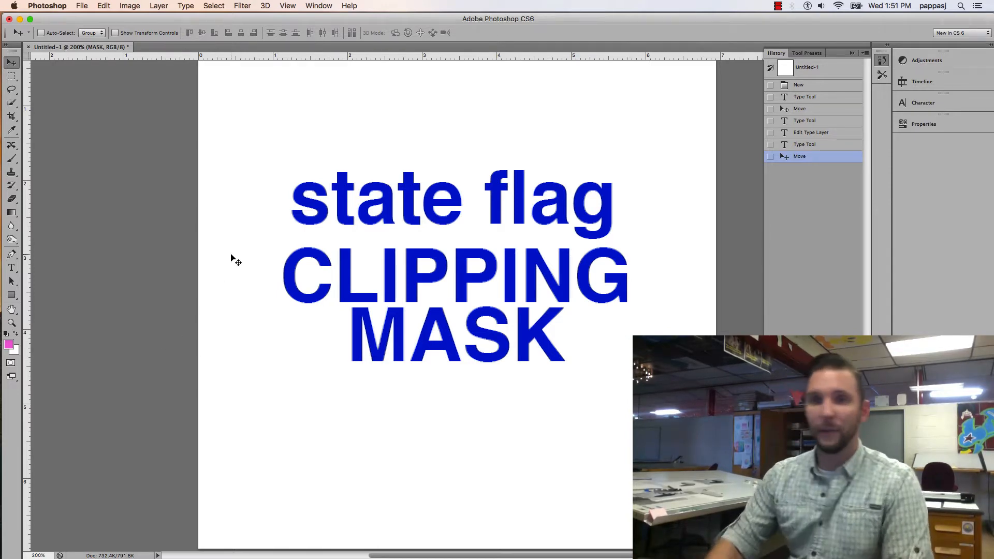
Create a new blank document of 500 × 500 pixels at 72 pixels/inch, RGB color, with a white background
click(81, 6)
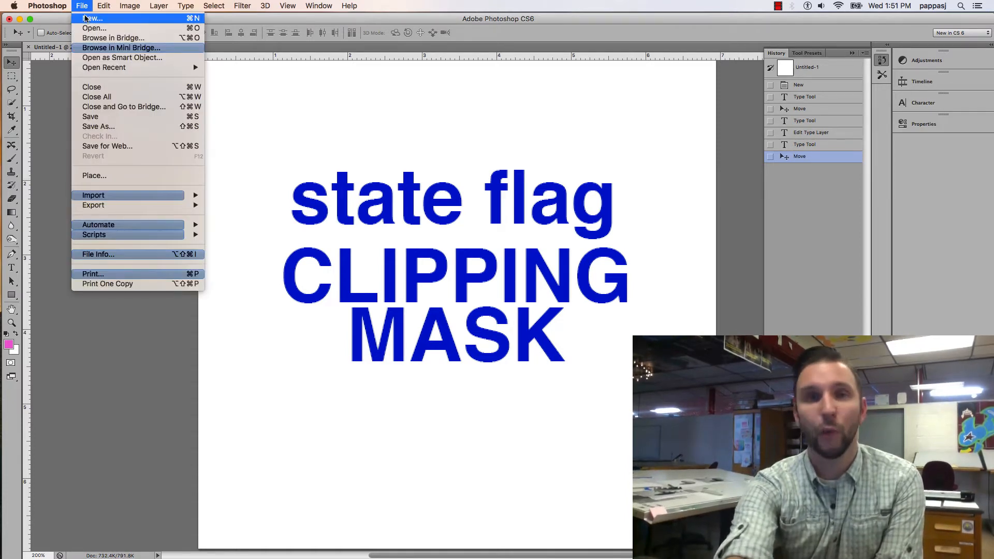
click(86, 18)
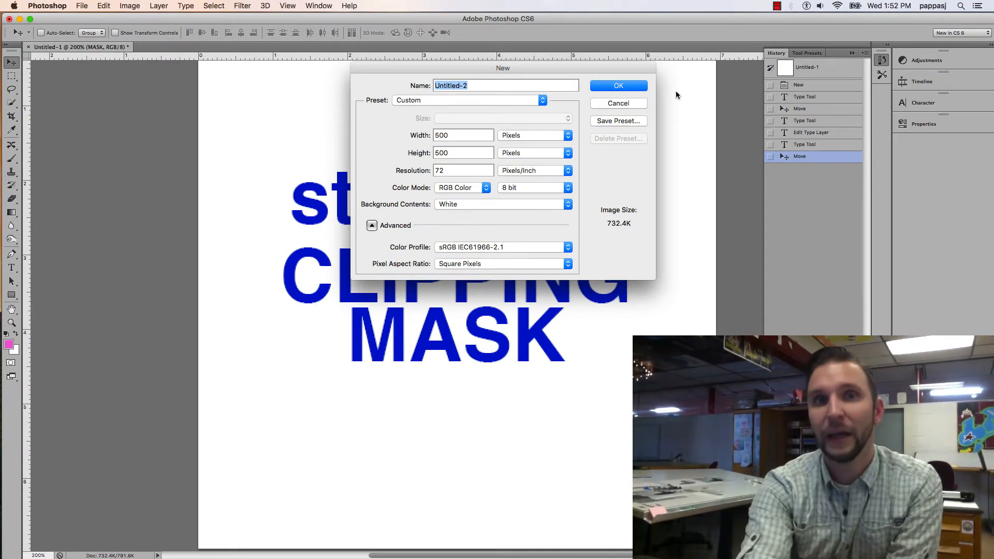
click(618, 86)
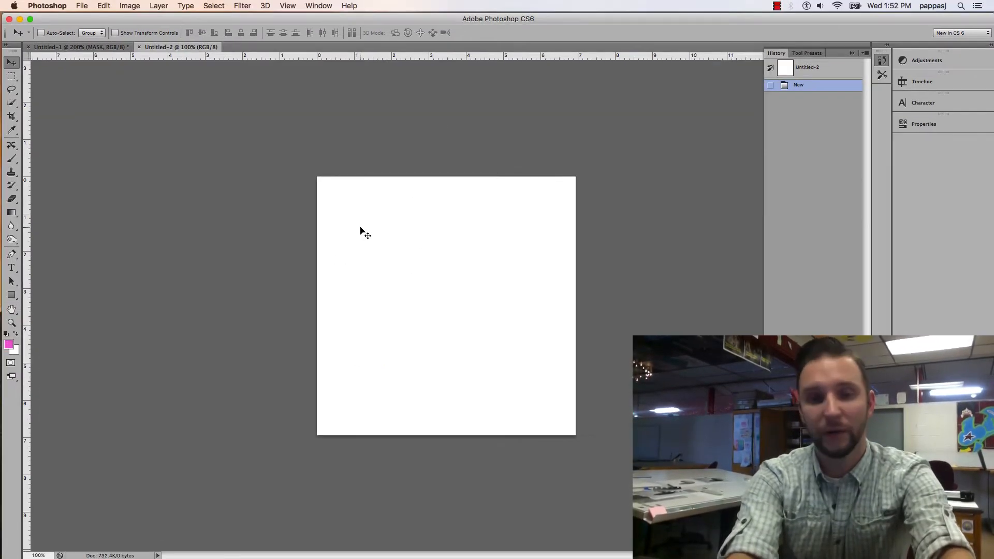
key(super+equal)
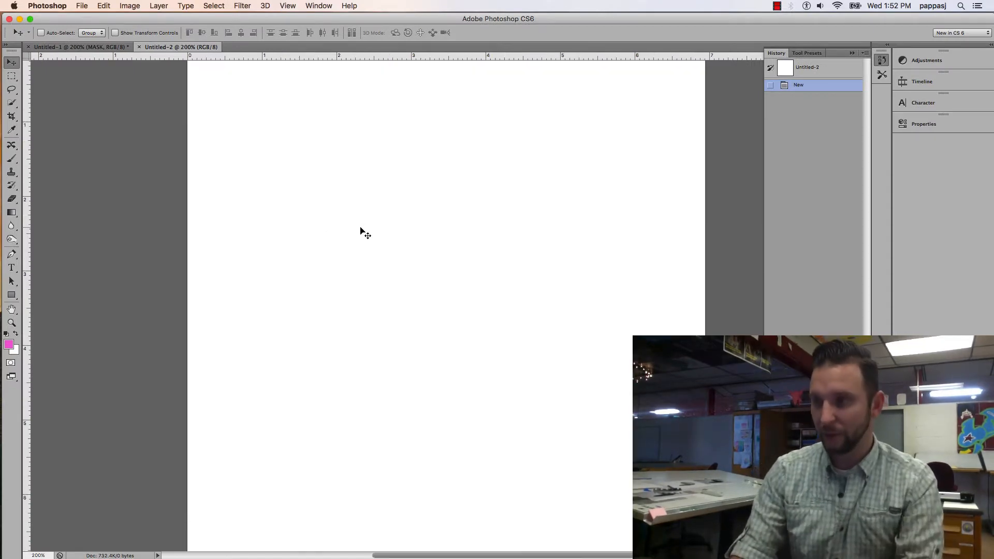
key(super+minus)
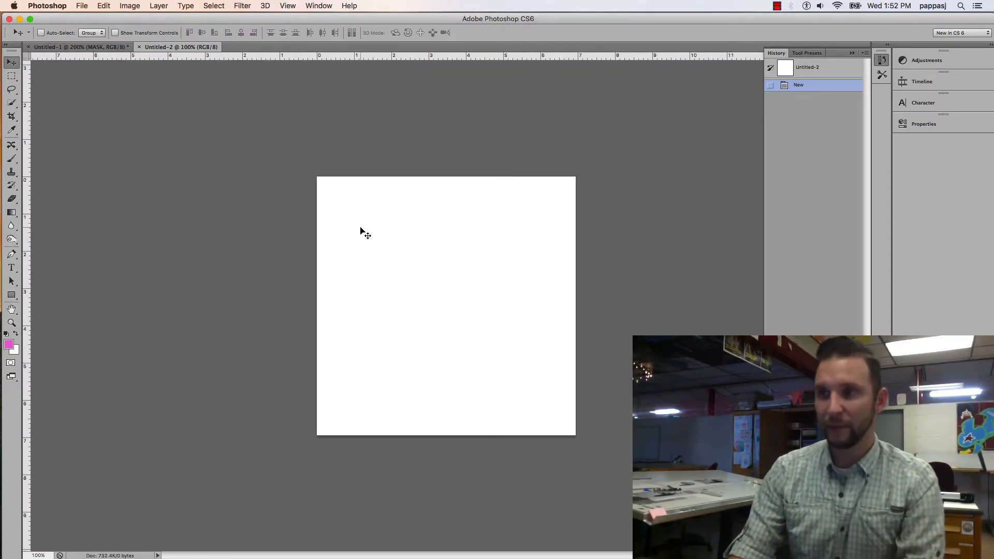
Open the Arkansas flag image 640px-Flag_of_Arkansas.svg.png from the Desktop
click(85, 5)
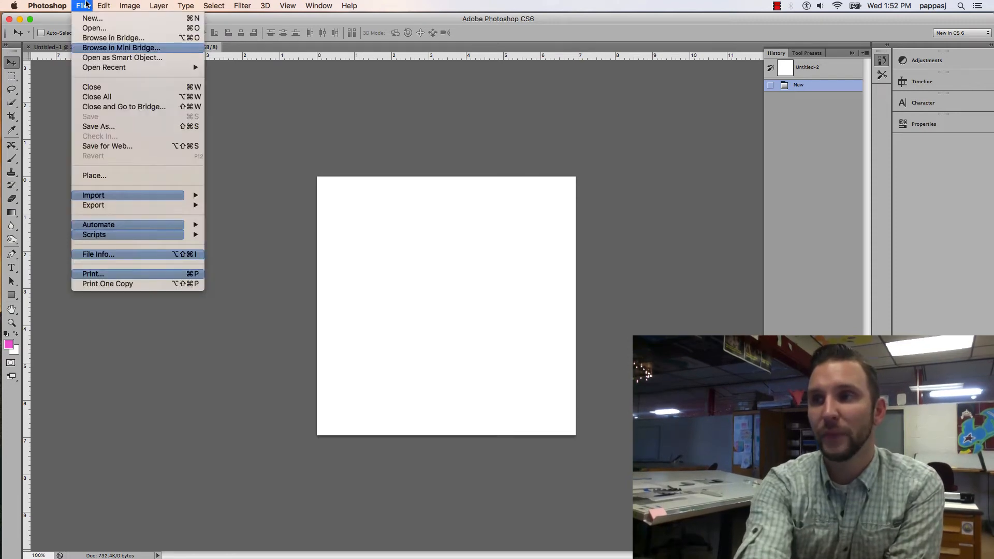
click(86, 29)
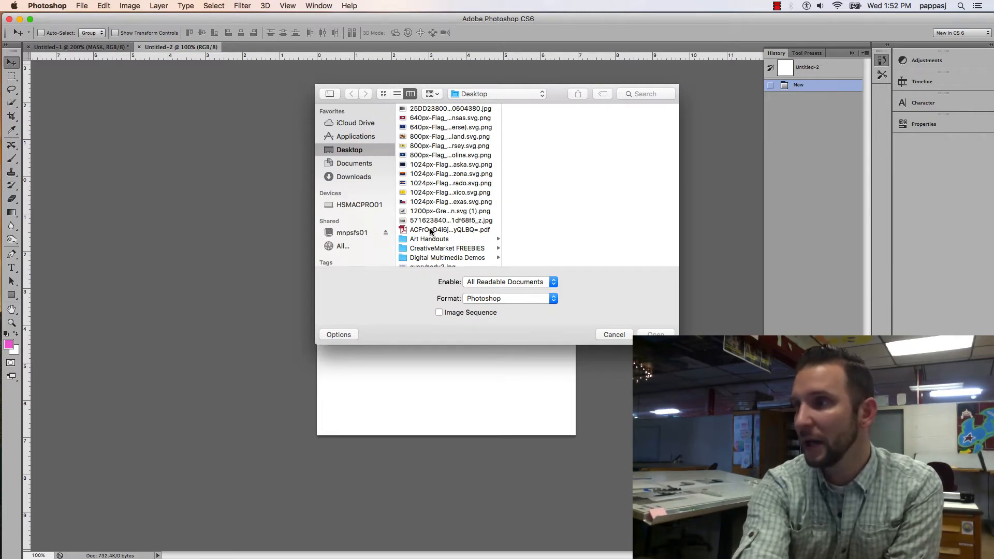
click(431, 109)
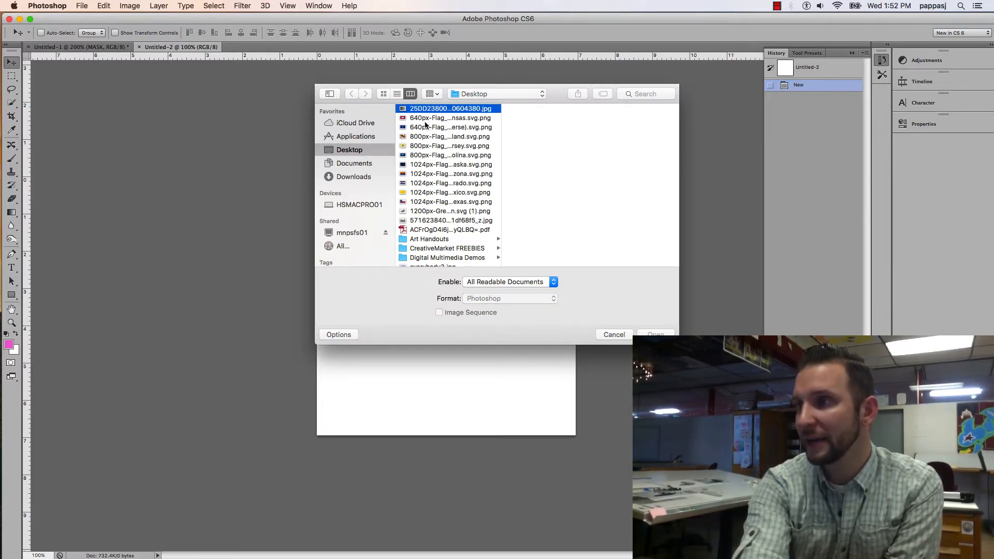
click(426, 119)
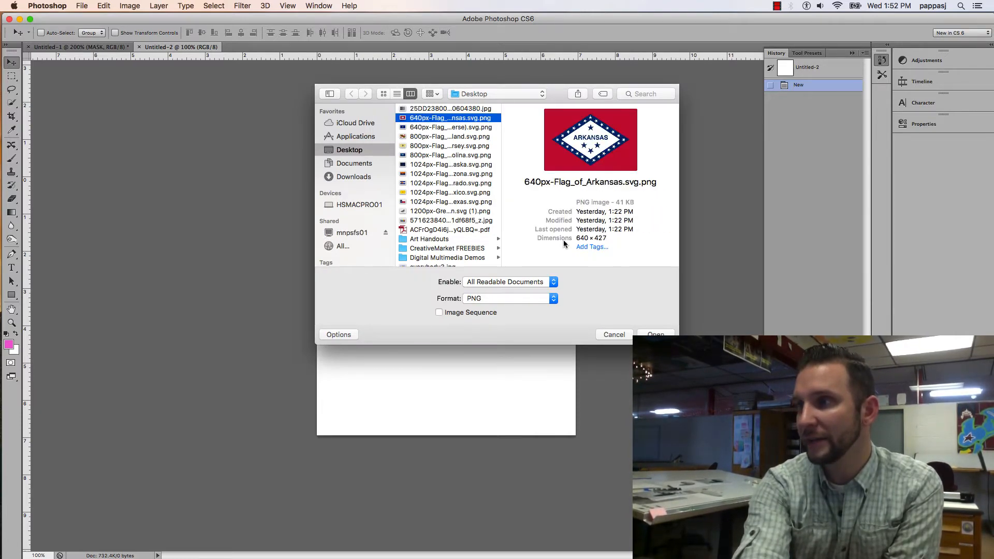
click(656, 335)
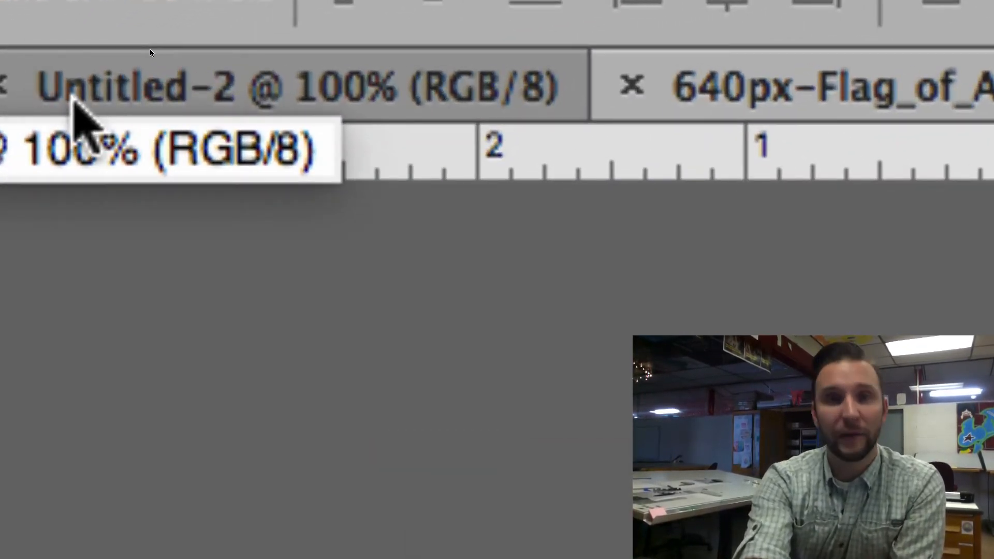
Return to the blank Untitled-2 document and display its layers
click(90, 96)
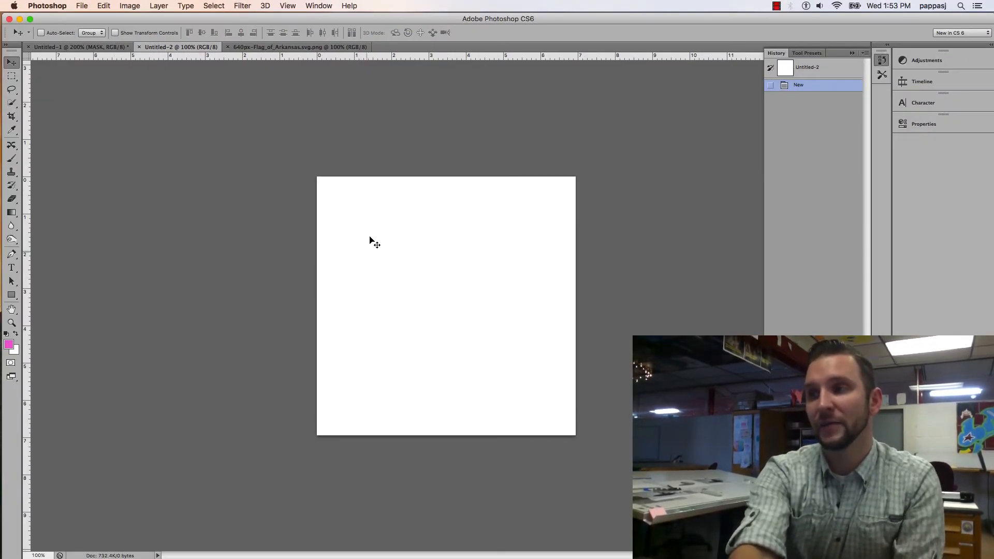
click(287, 47)
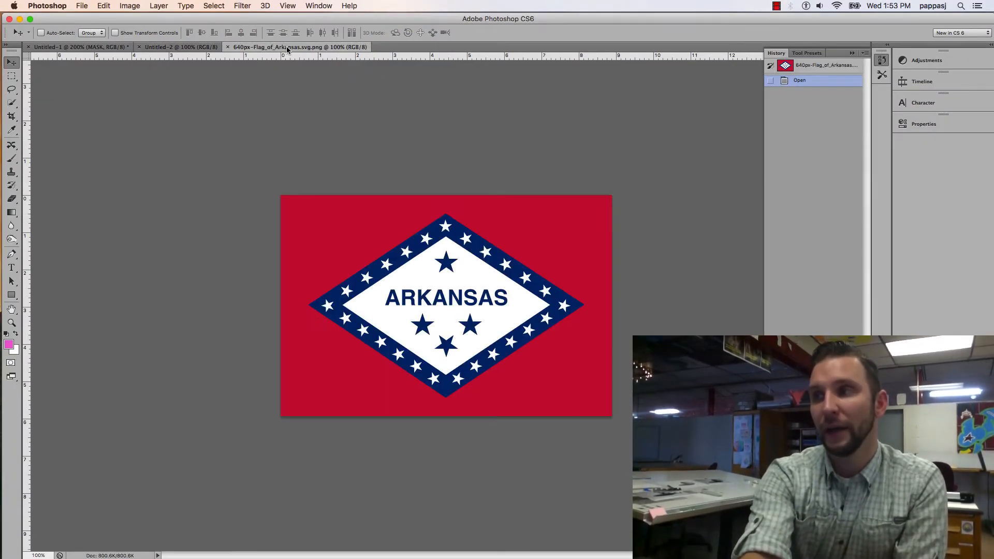
click(156, 47)
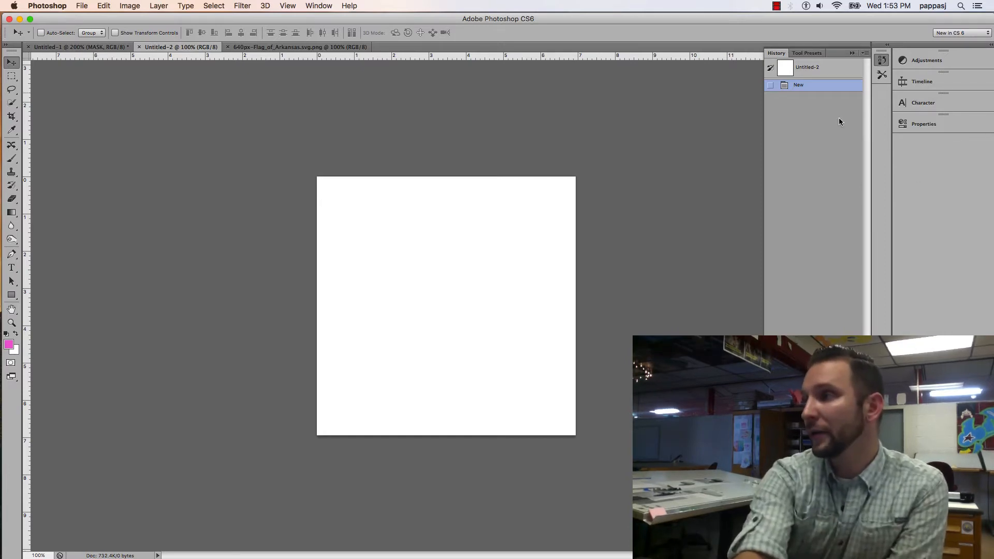
click(319, 6)
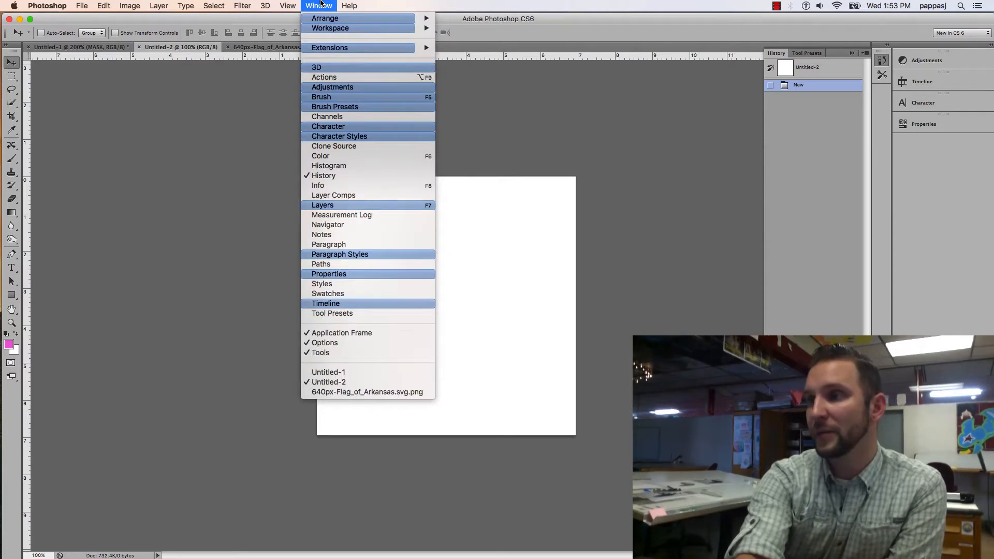
click(312, 206)
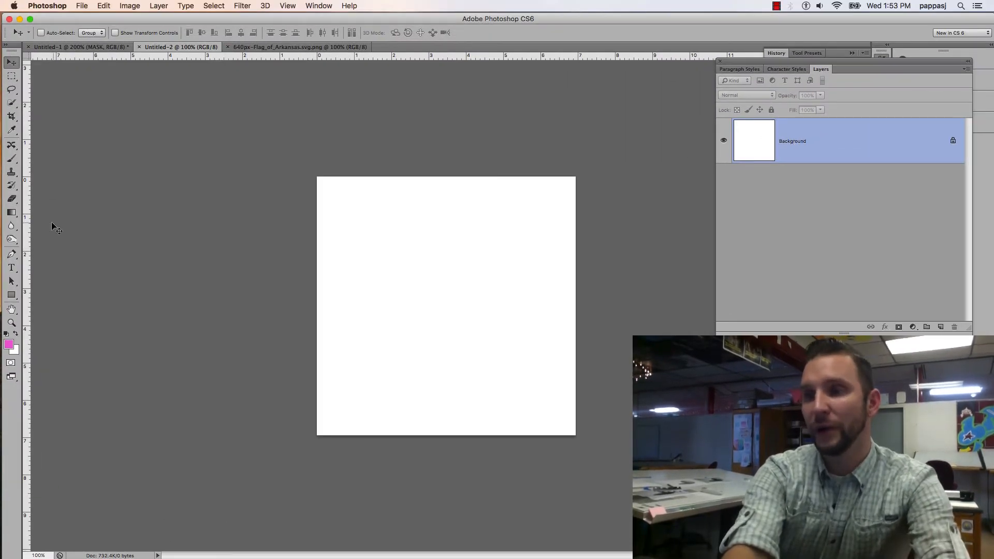
Create a text box across the middle of the white canvas containing the word "arkansas"
click(10, 267)
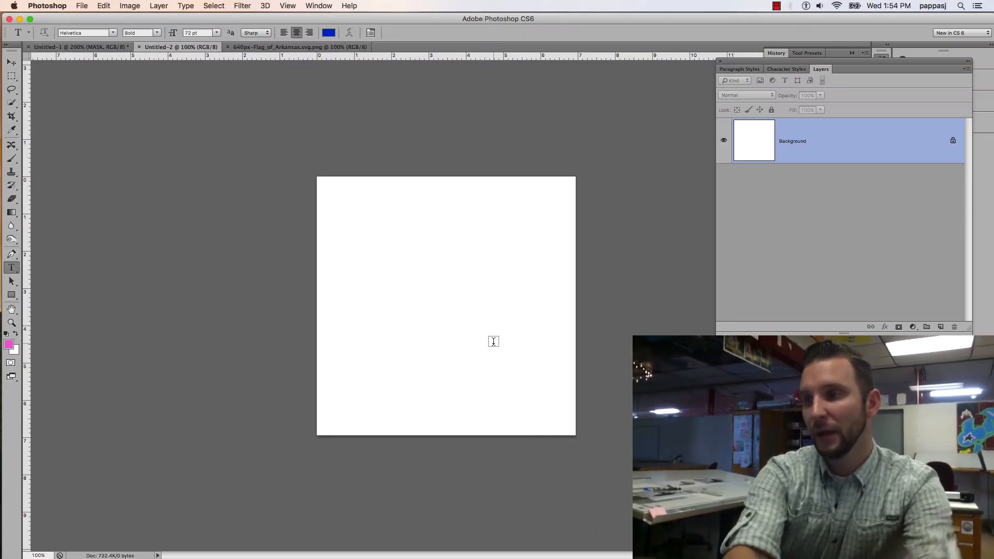
drag(339, 247, 547, 359)
text(arka)
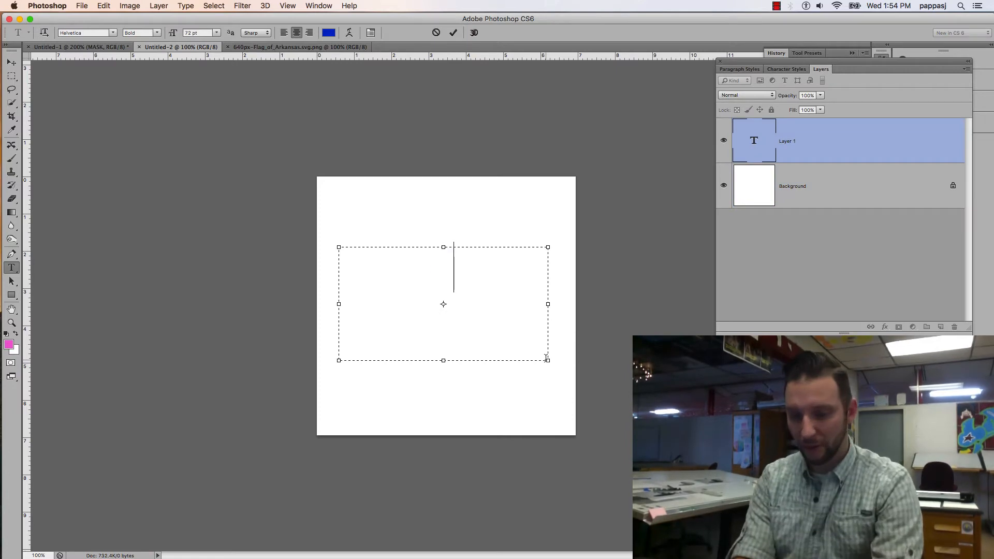
text(nsas)
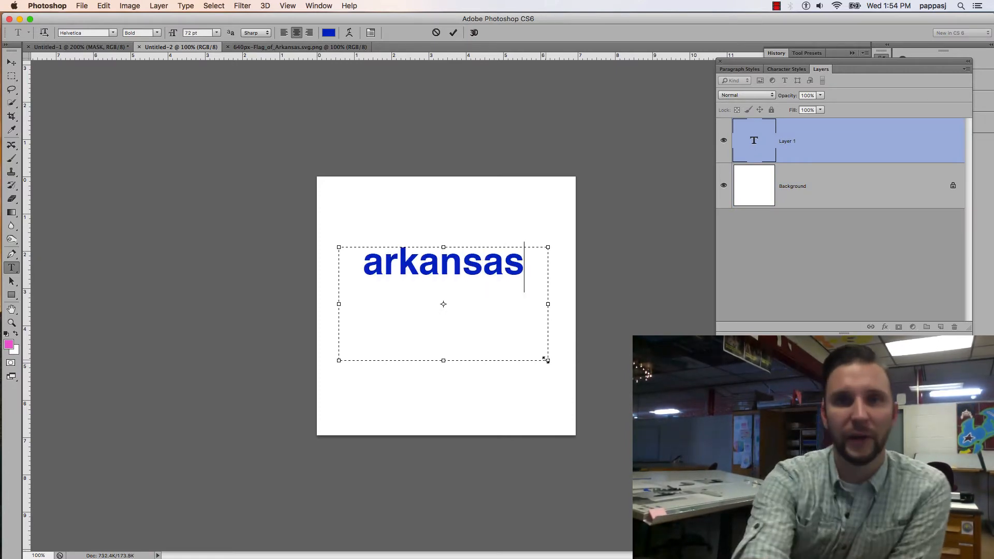
Commit the arkansas text and move it straight down to the vertical middle of the canvas
click(319, 47)
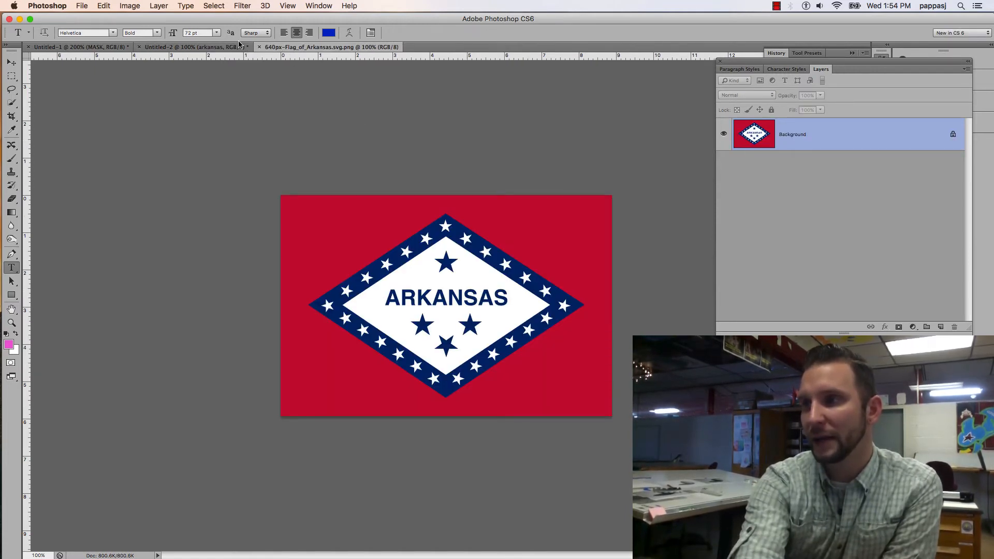
click(239, 47)
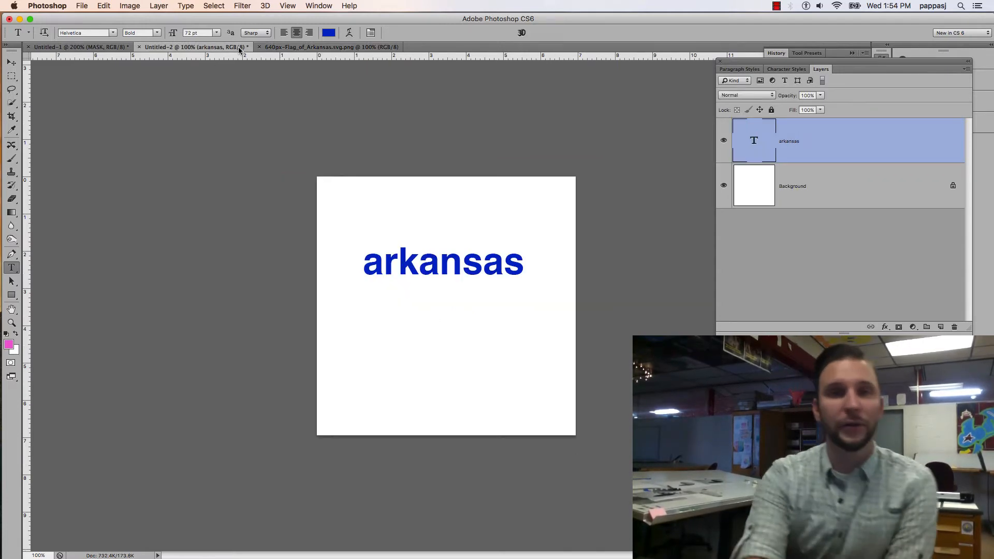
click(11, 63)
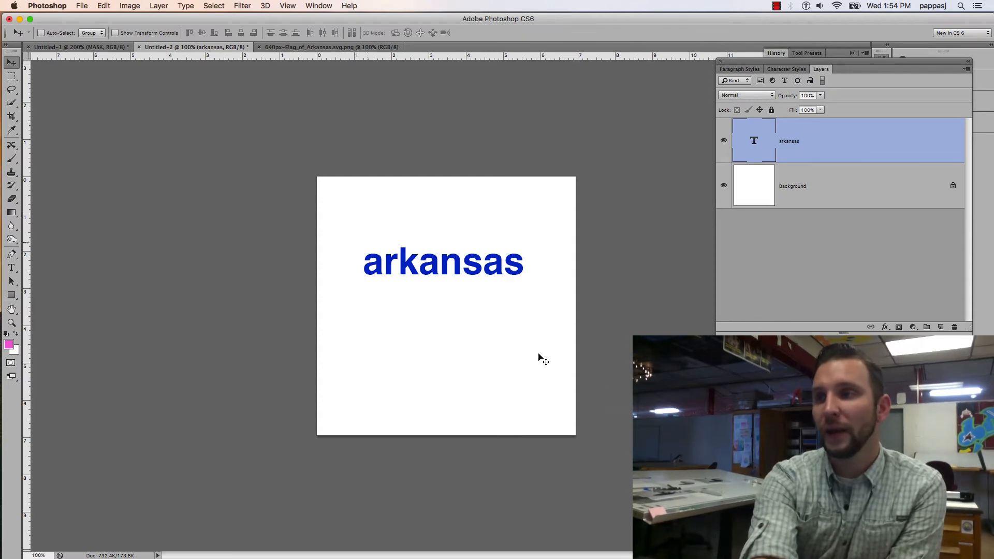
drag(474, 260, 474, 299)
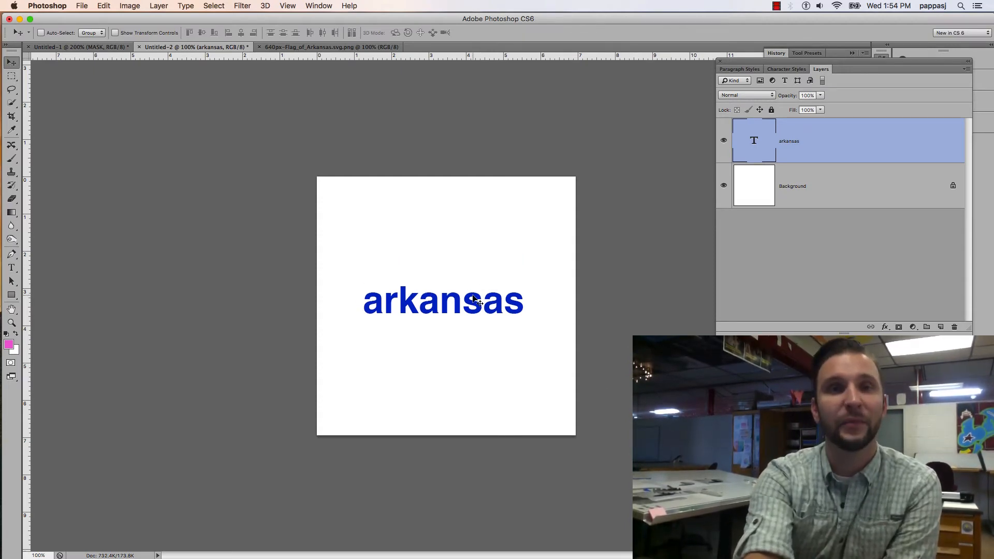
Enlarge the arkansas text, trying a font size of 100 pt and settling on 90 pt
double_click(753, 140)
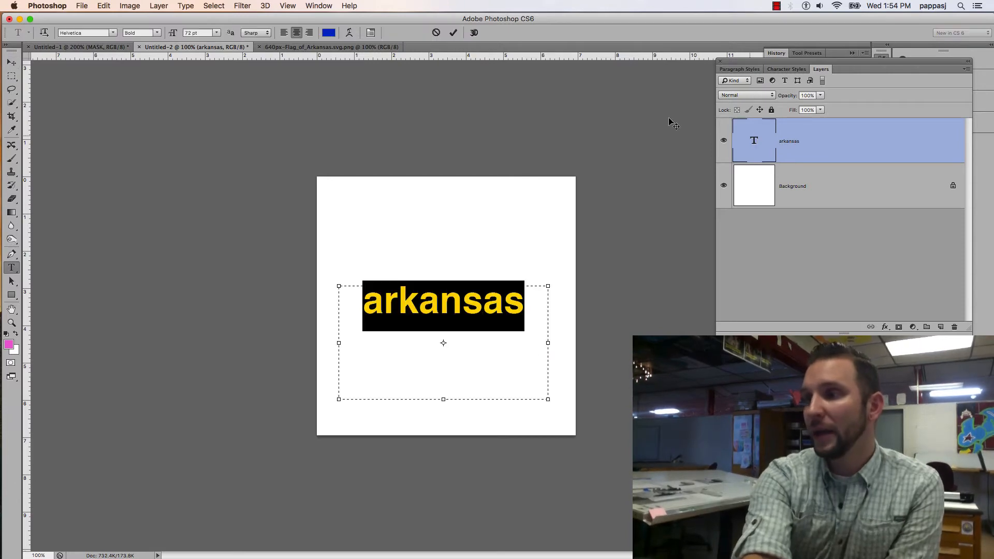
click(215, 32)
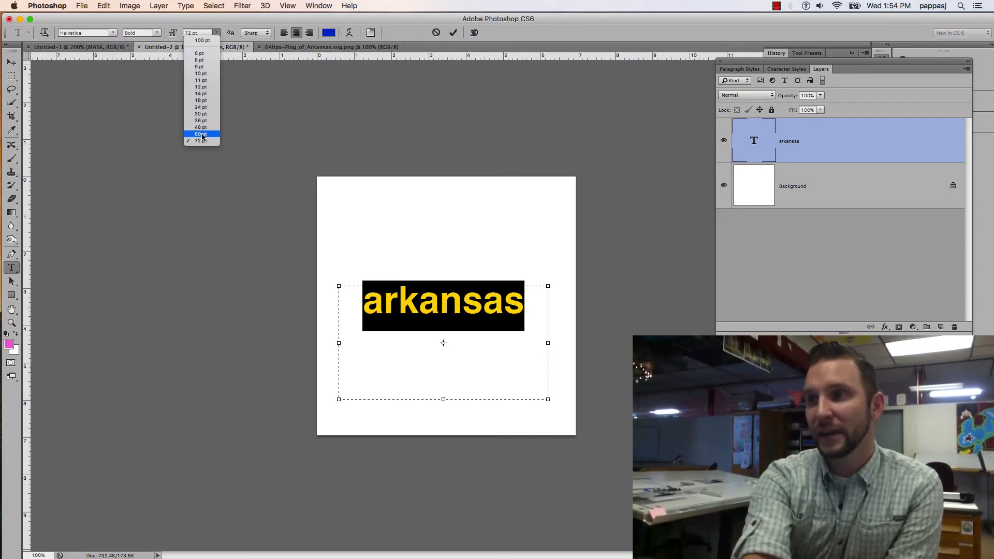
click(190, 33)
text(100)
key(Return)
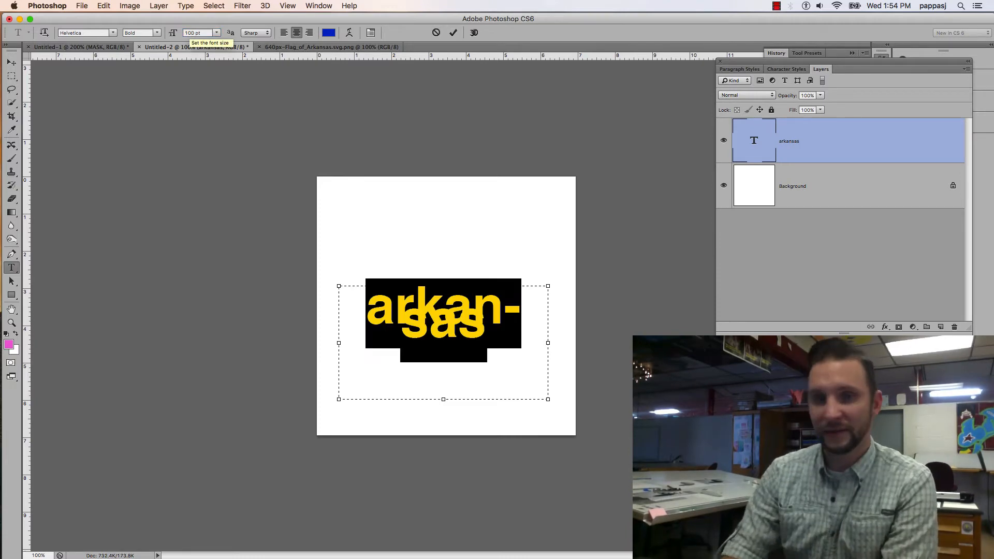
click(189, 32)
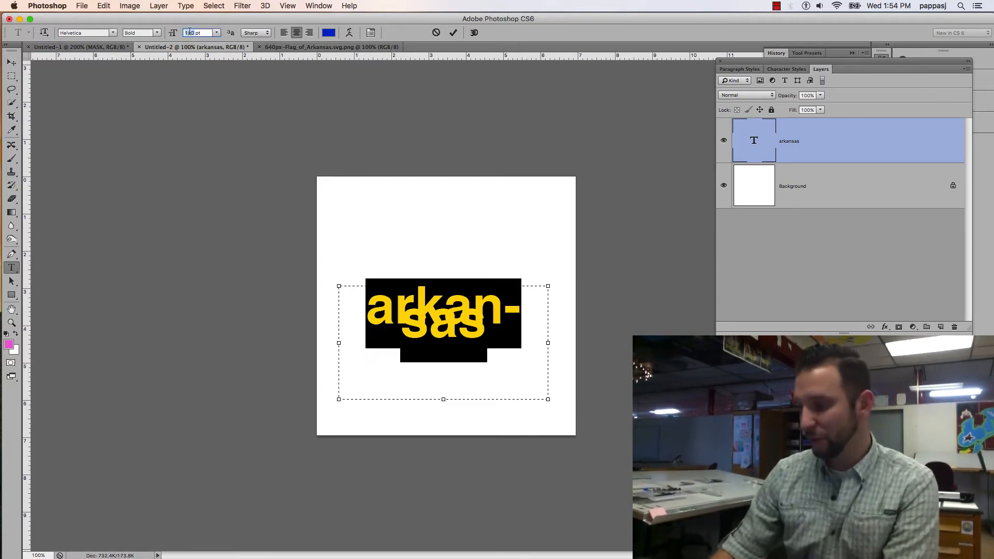
text(90)
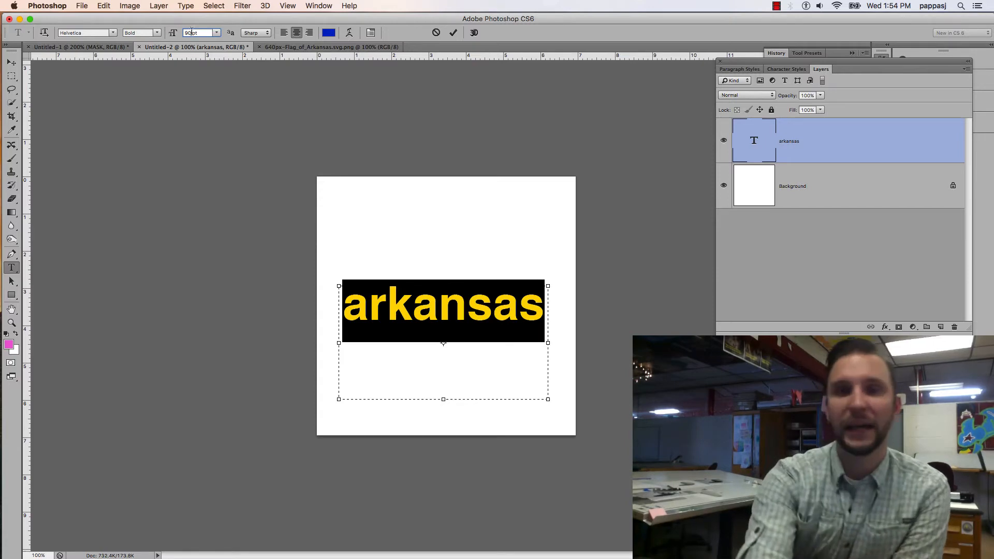
click(11, 62)
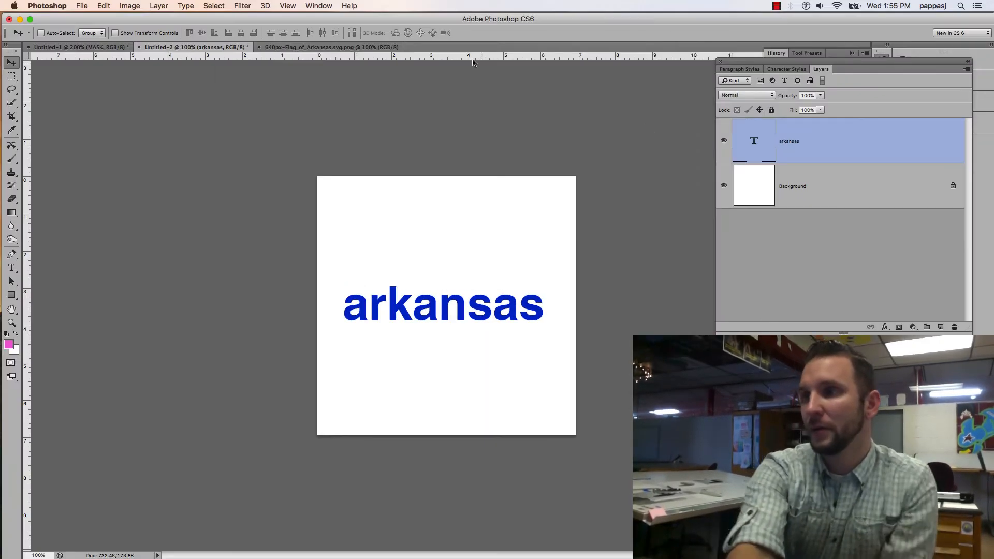
Copy the entire Arkansas flag image and paste it as a new layer above the text in Untitled-2
click(377, 48)
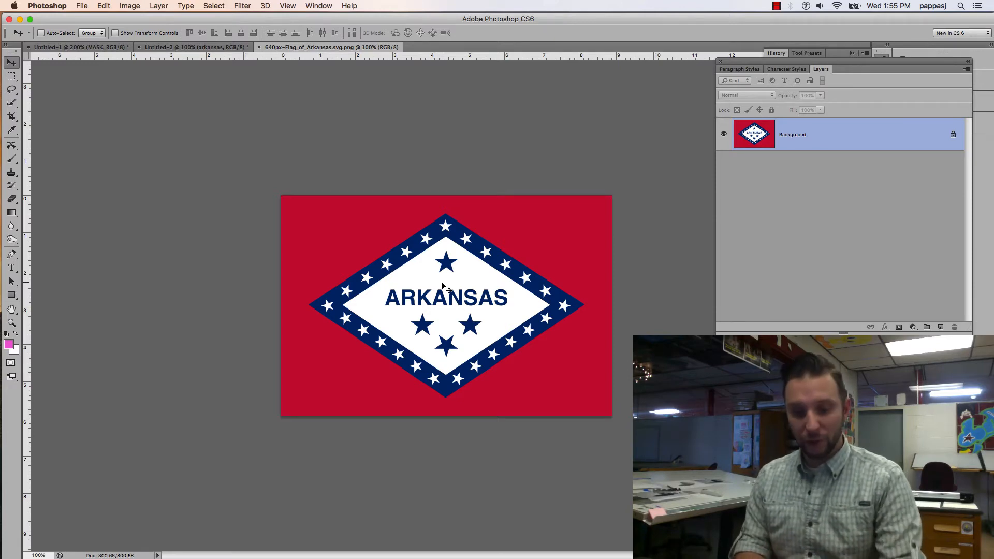
key(super+a)
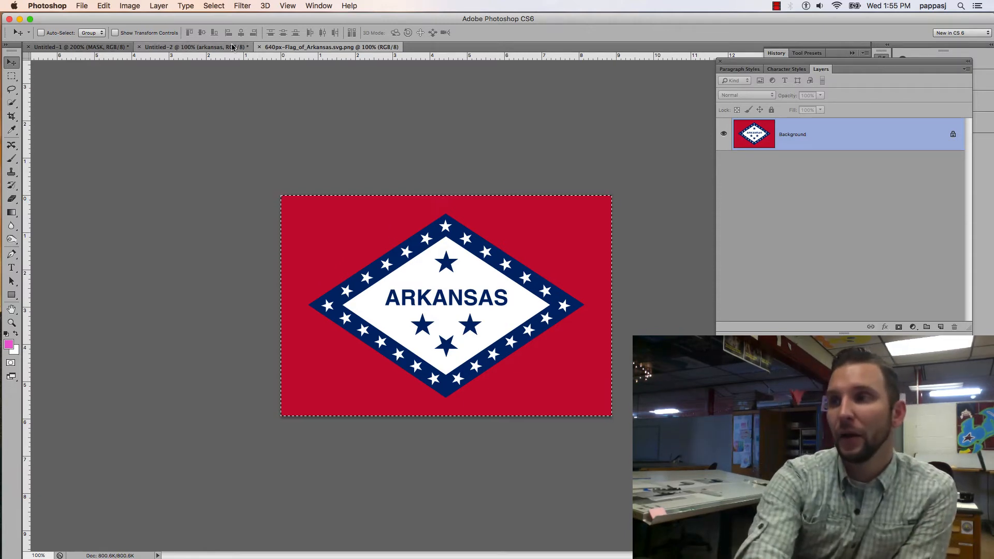
click(195, 47)
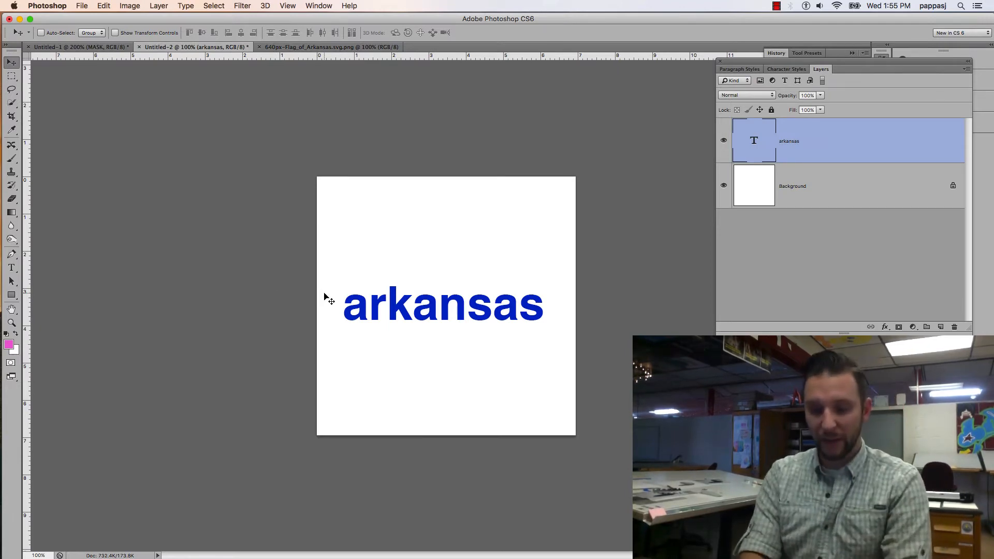
key(super+v)
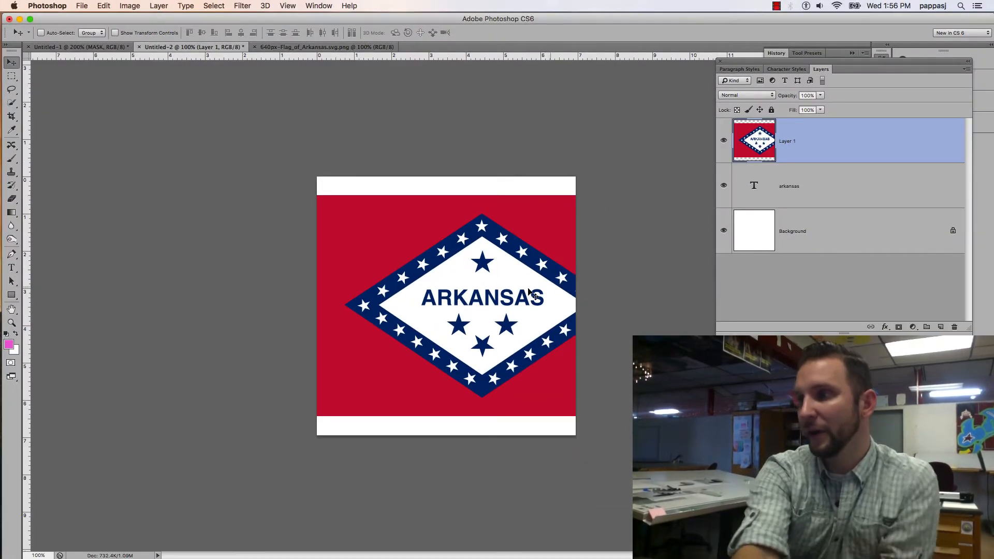
Center the pasted flag horizontally over the text and create a clipping mask that clips it to the arkansas text layer
drag(524, 293, 494, 292)
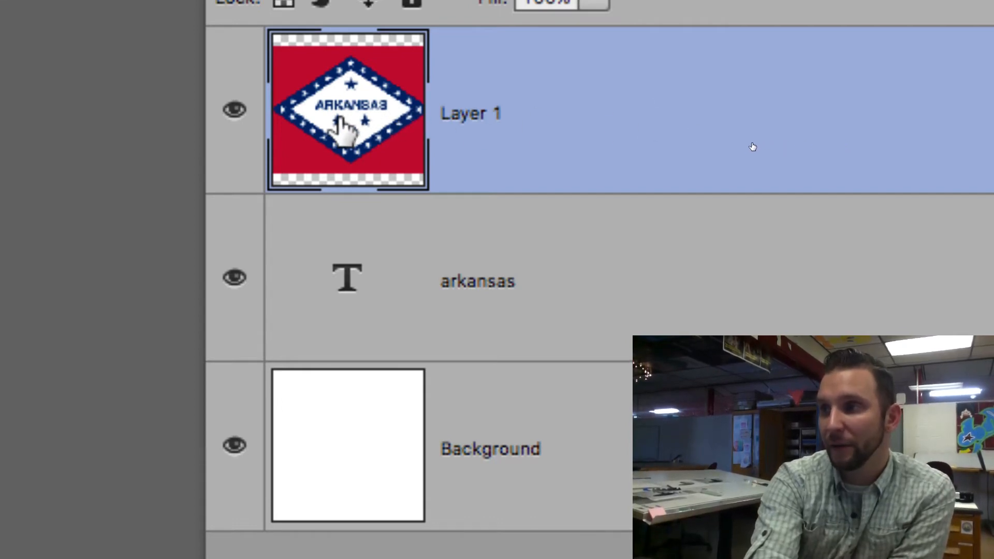
right_click(623, 103)
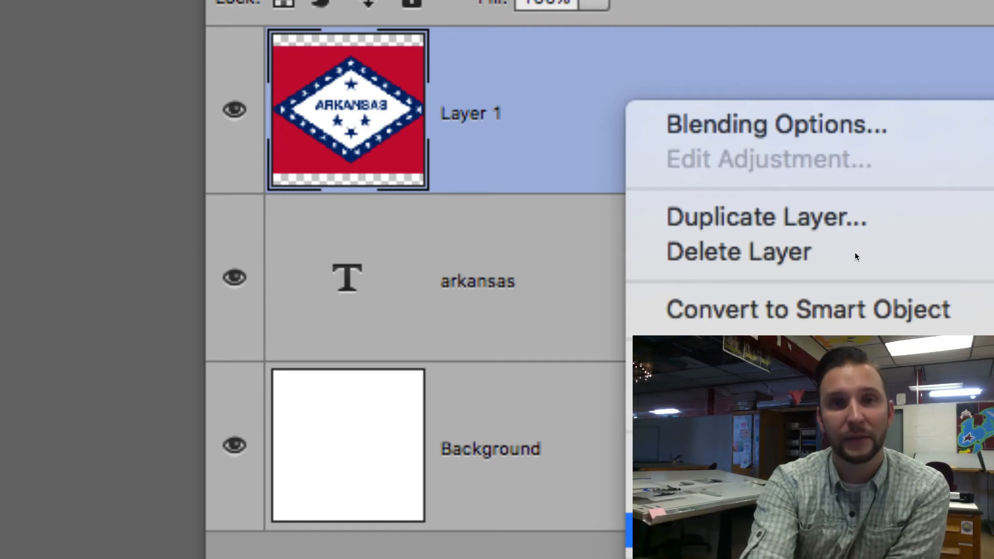
key(super+alt+g)
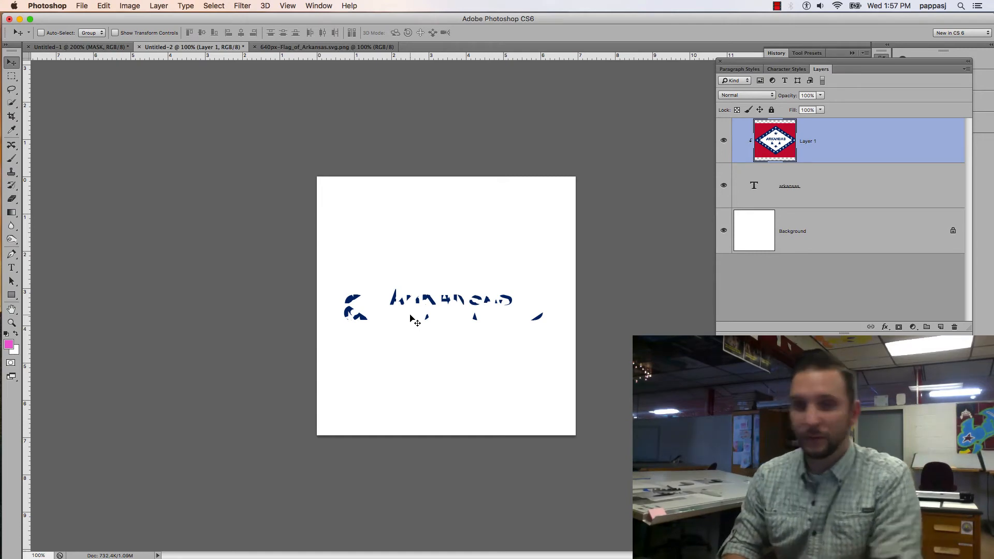
key(super+equal)
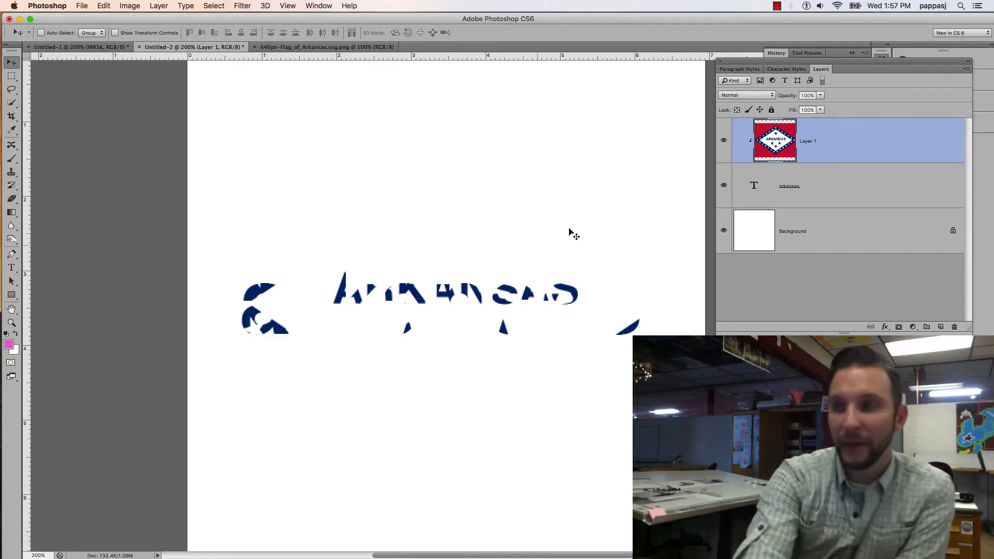
click(346, 49)
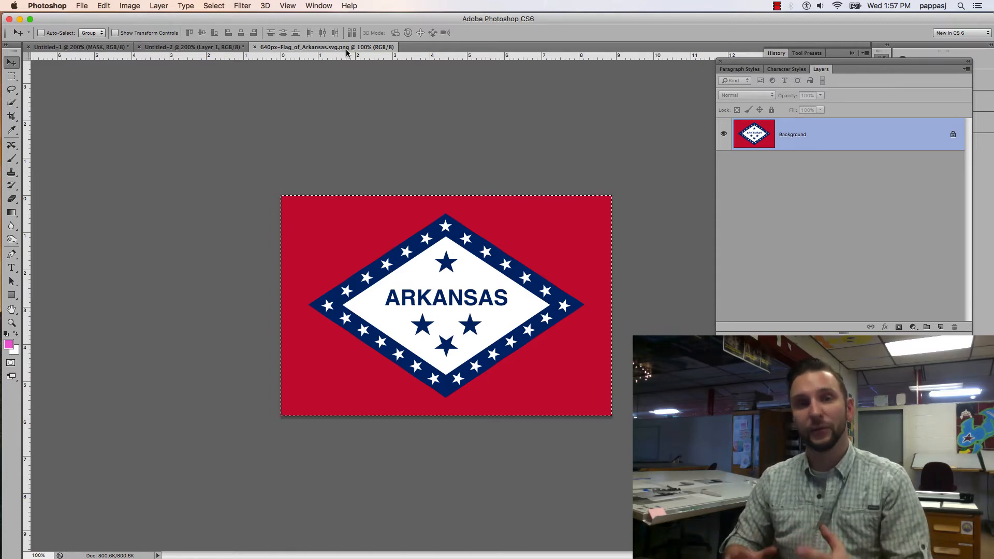
click(186, 47)
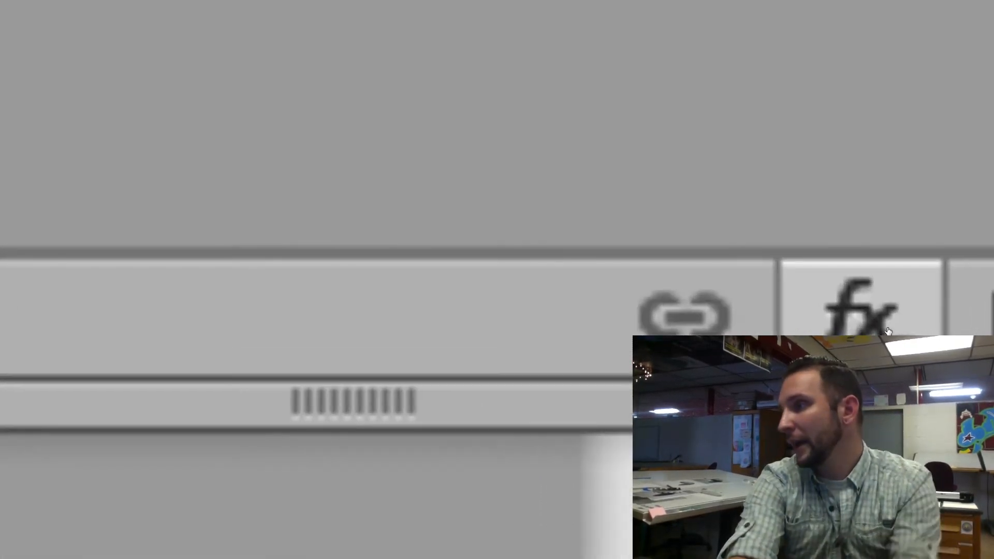
click(887, 329)
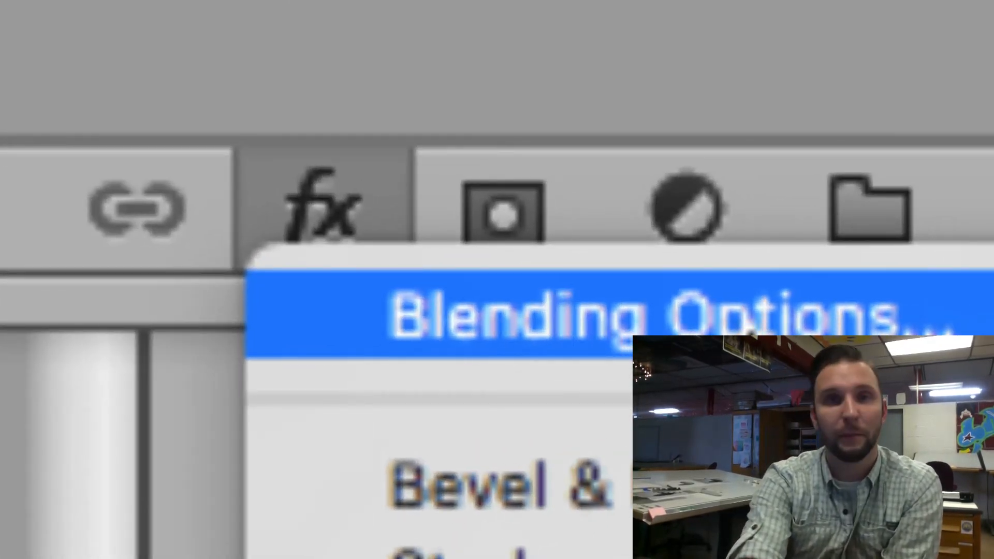
click(750, 327)
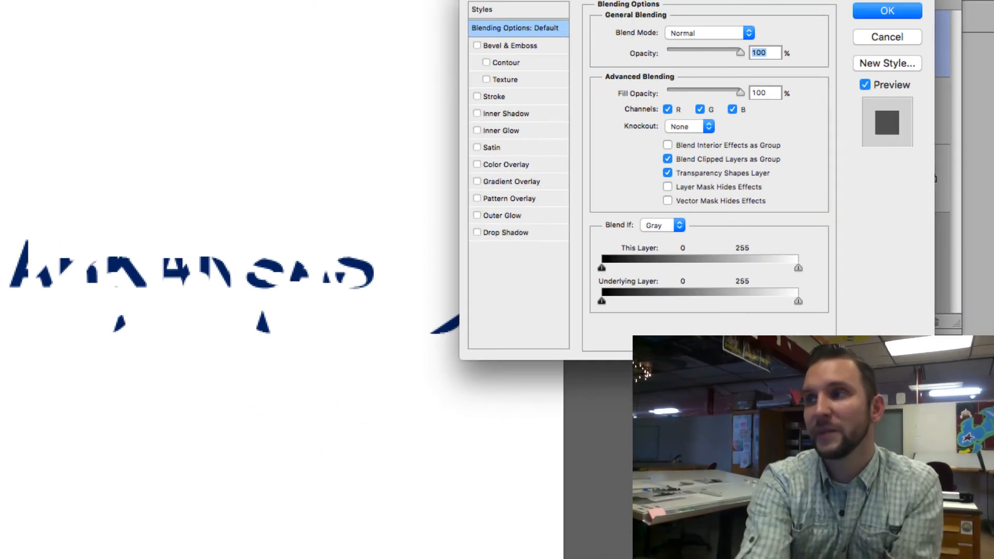
click(477, 97)
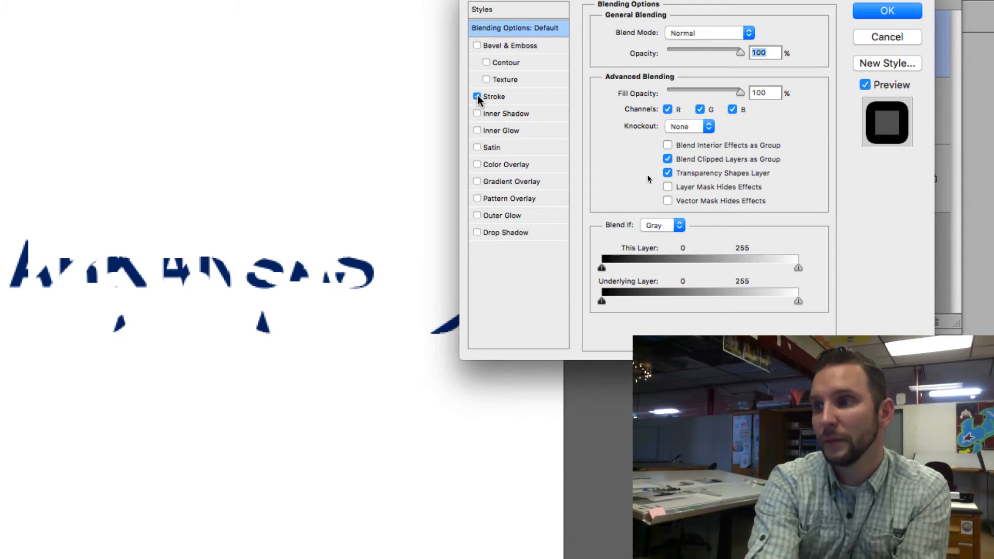
click(477, 233)
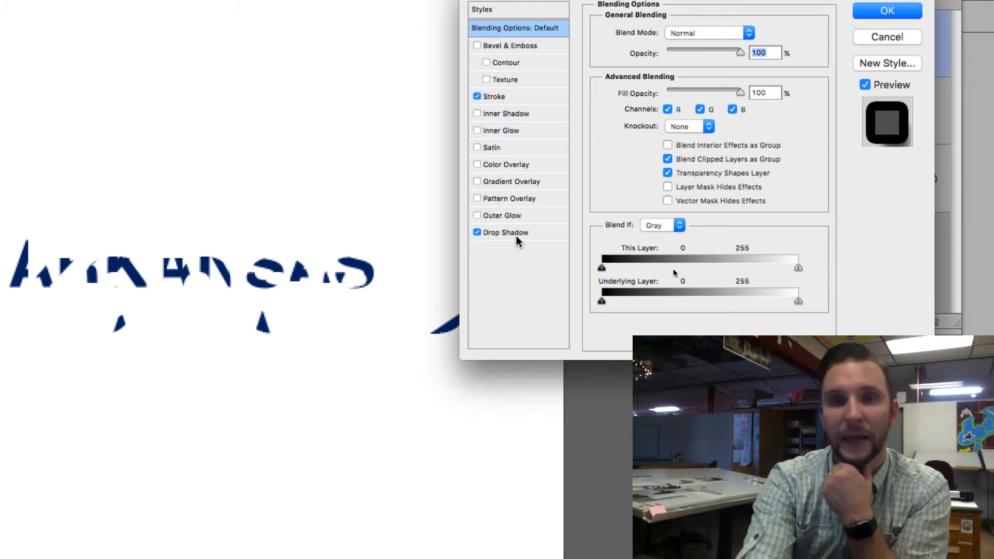
click(545, 98)
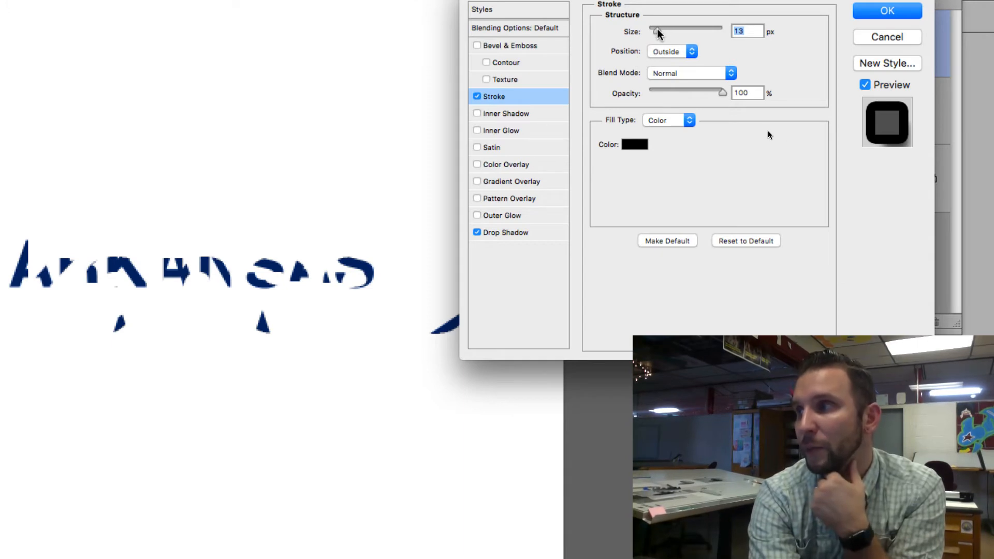
drag(658, 32, 699, 31)
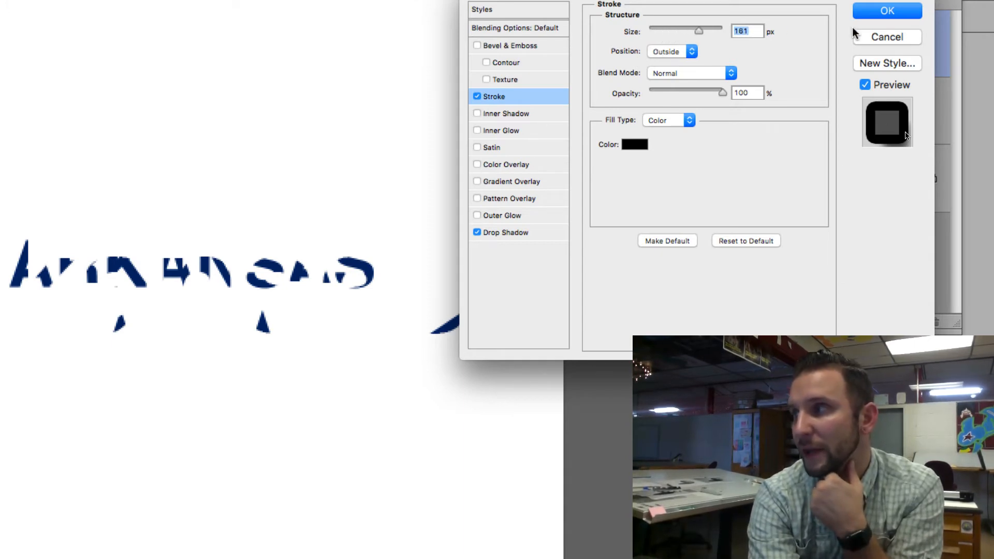
click(871, 36)
Add a 7 px black outside stroke and a drop shadow to the arkansas text layer
click(735, 121)
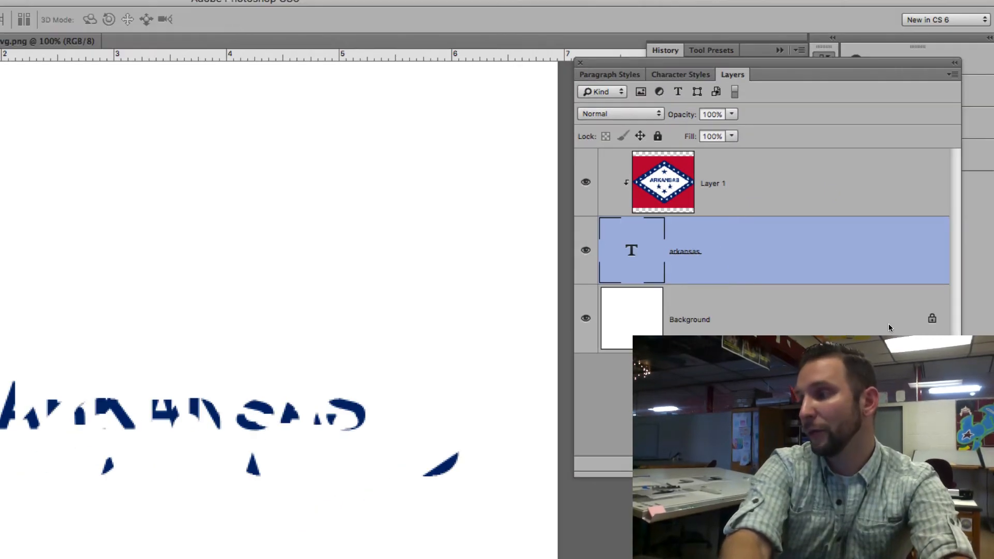
double_click(807, 252)
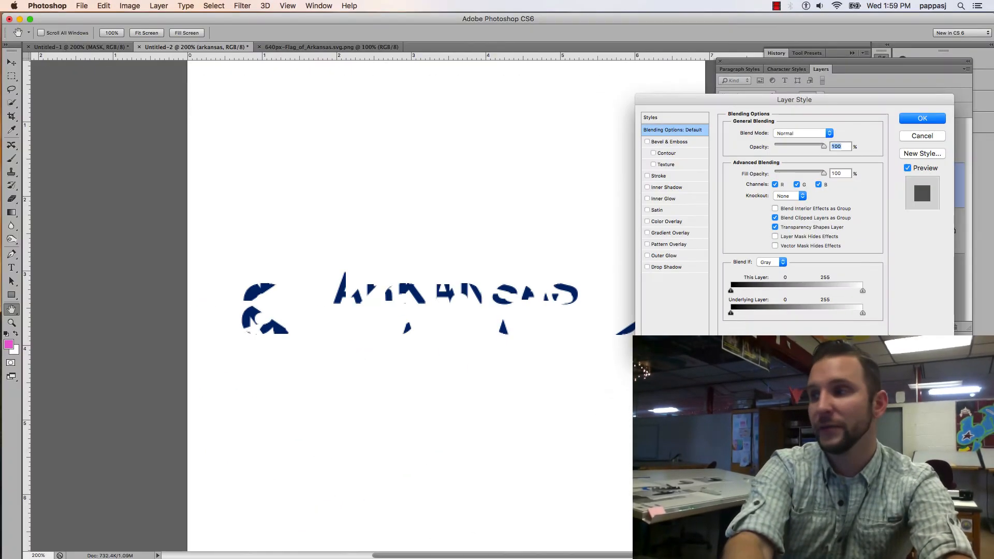
click(647, 176)
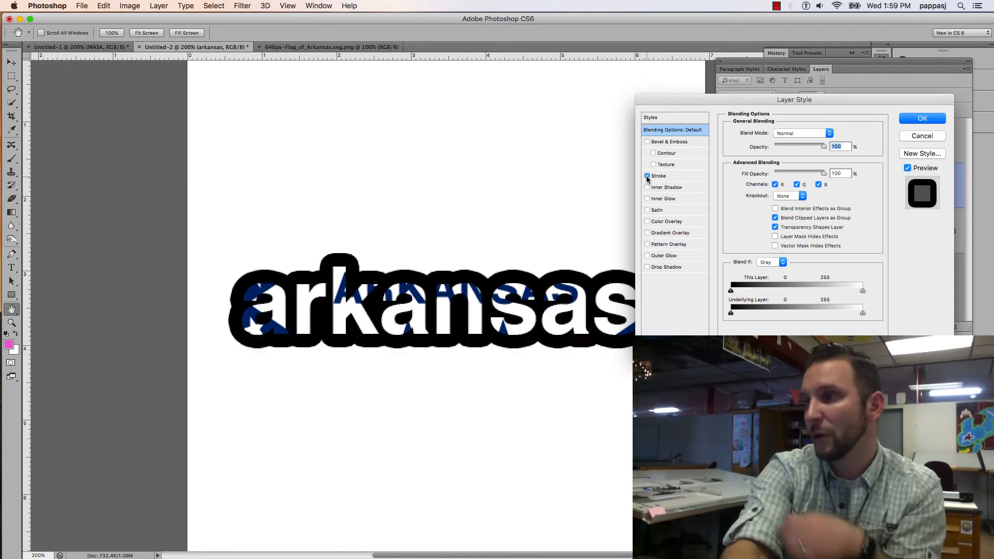
click(647, 267)
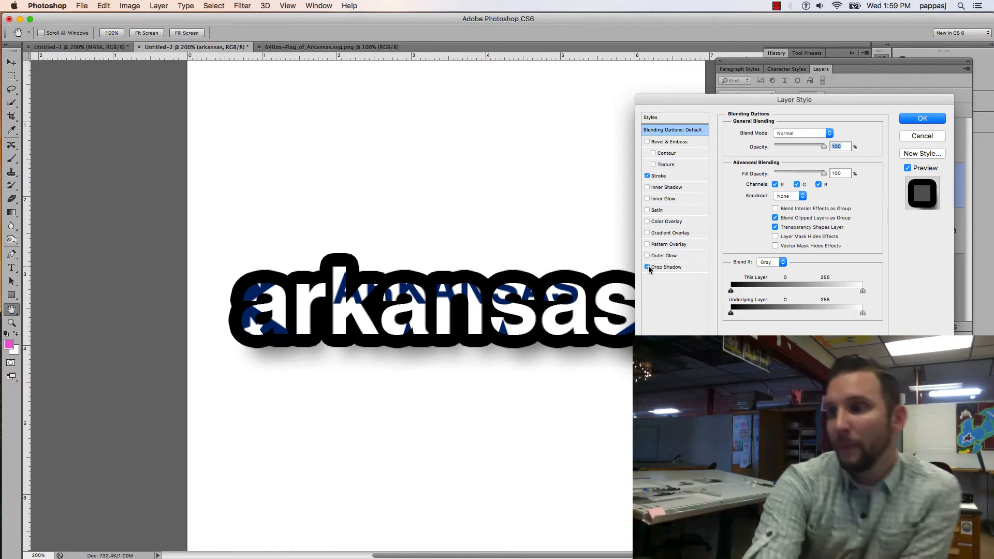
click(690, 177)
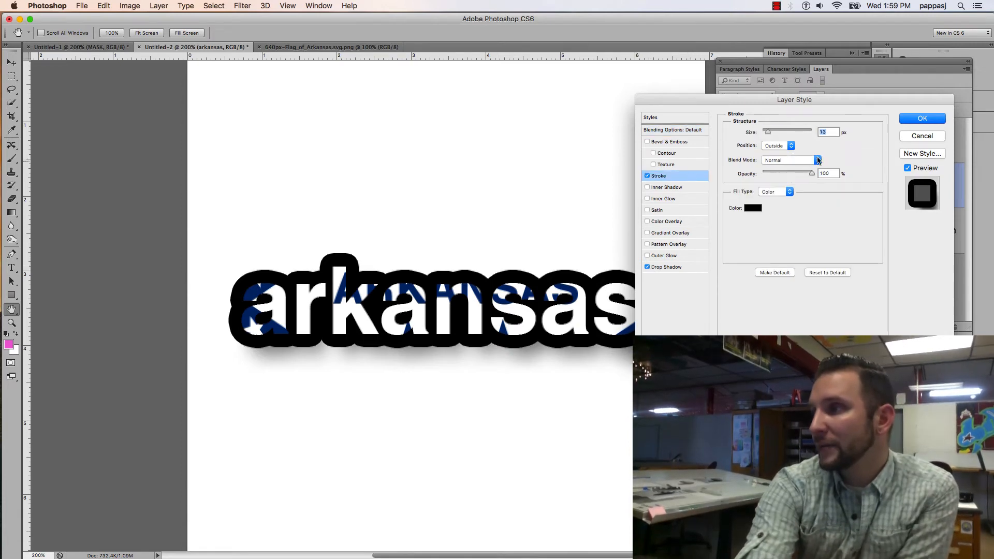
drag(768, 136, 766, 134)
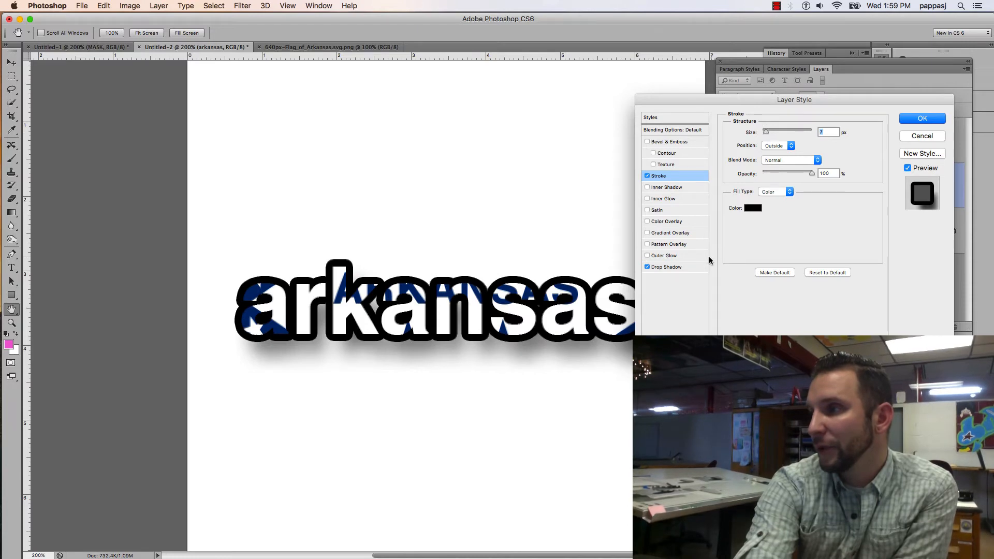
click(698, 267)
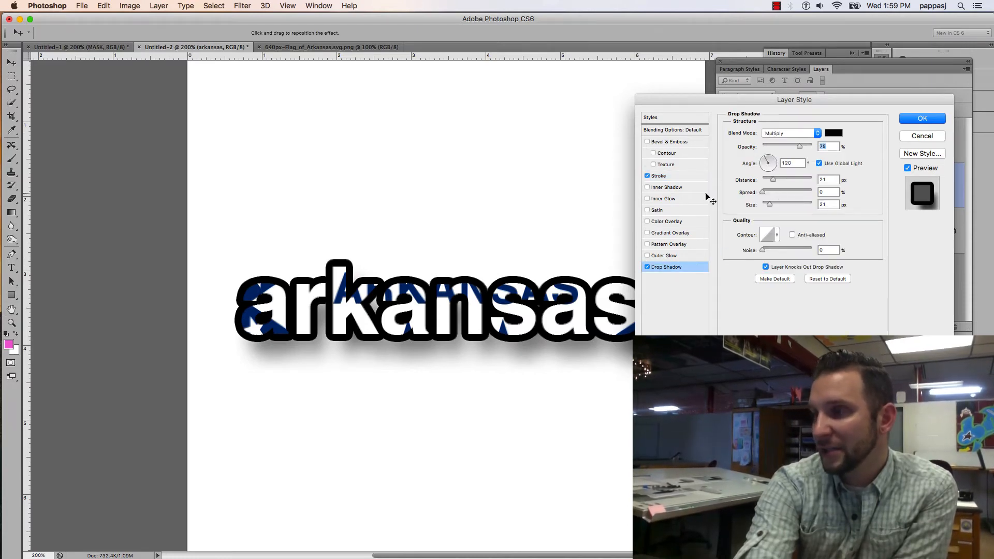
click(915, 121)
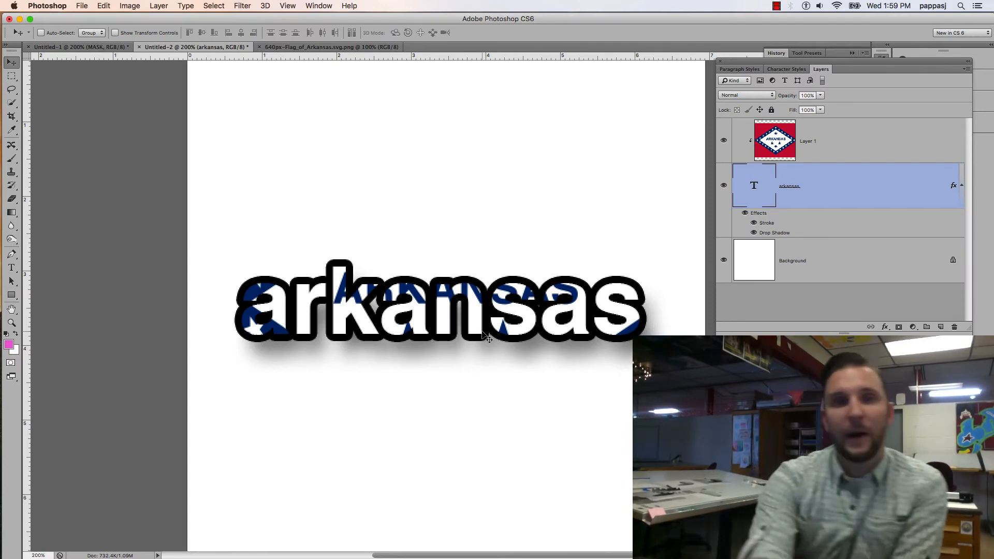
Shift the clipped flag layer down and to the right so its red field and stars fill the letters
click(782, 147)
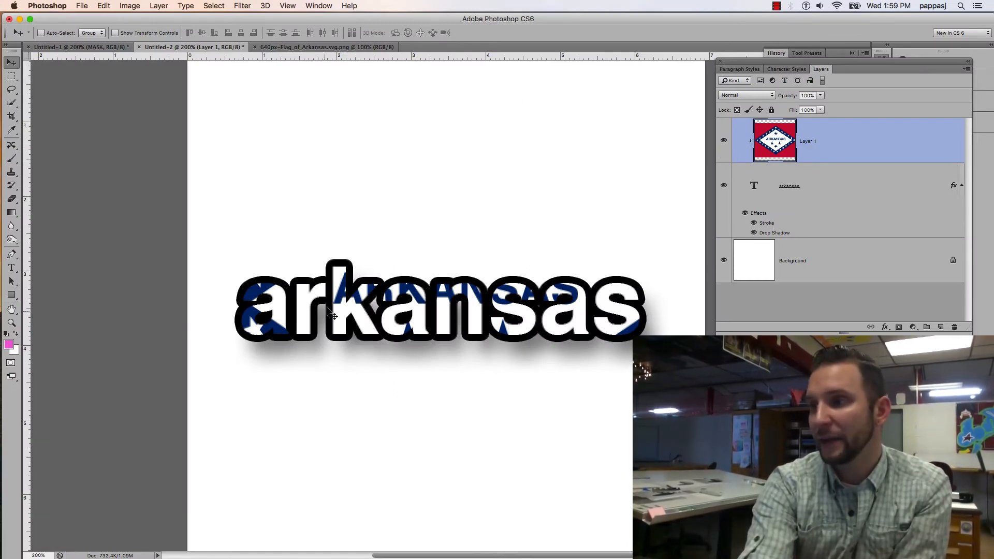
drag(331, 296, 383, 361)
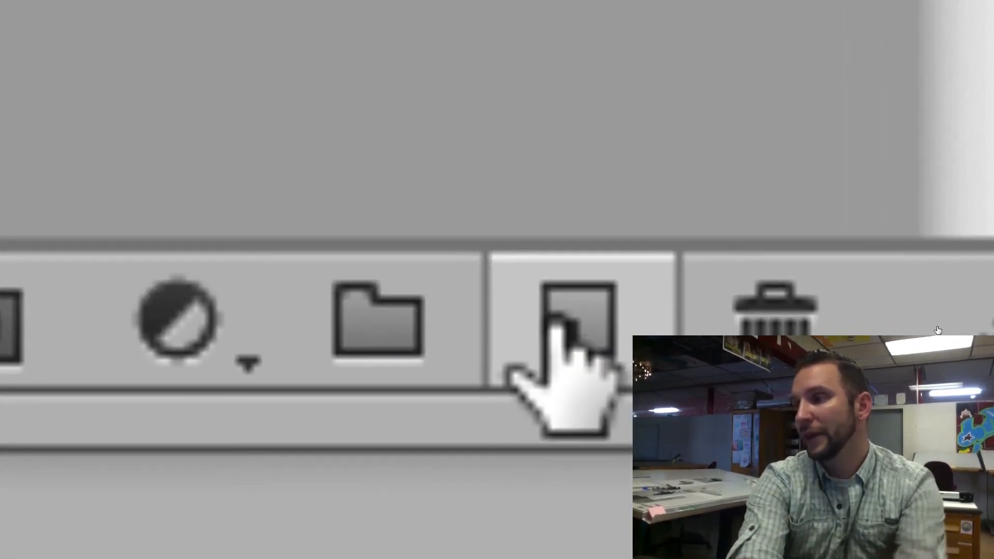
Create a new layer between the arkansas text and the Background, and fill it with the pink foreground color using the Paint Bucket
click(541, 339)
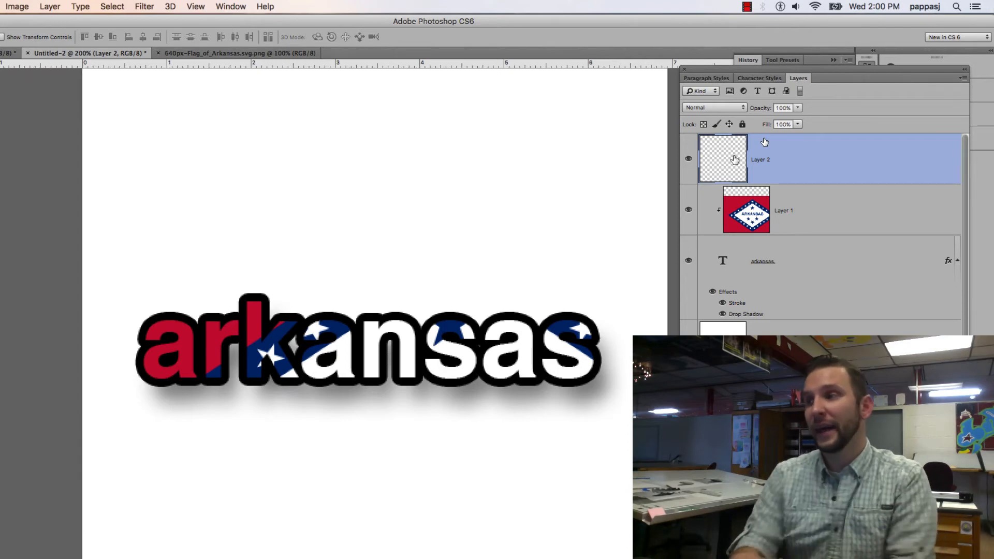
drag(842, 148, 823, 311)
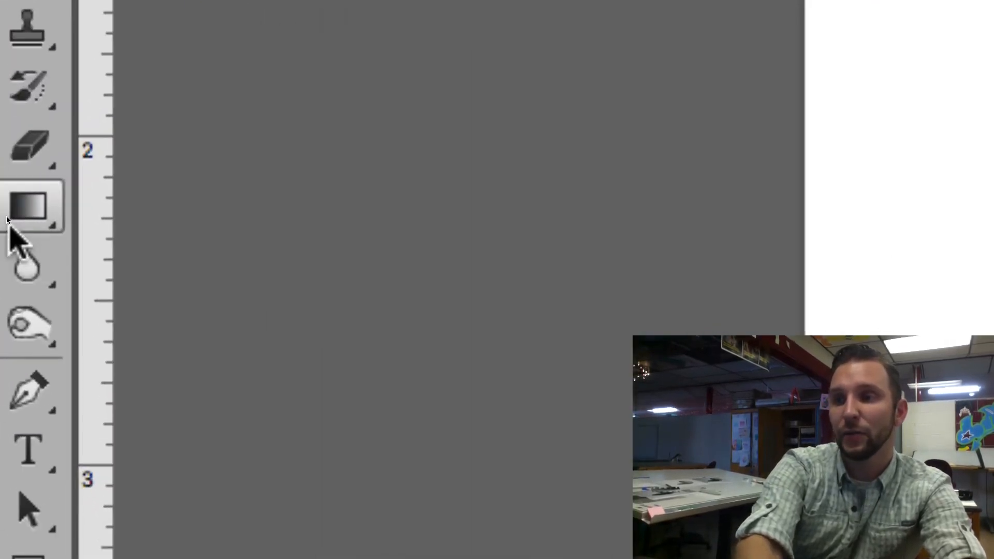
click(28, 206)
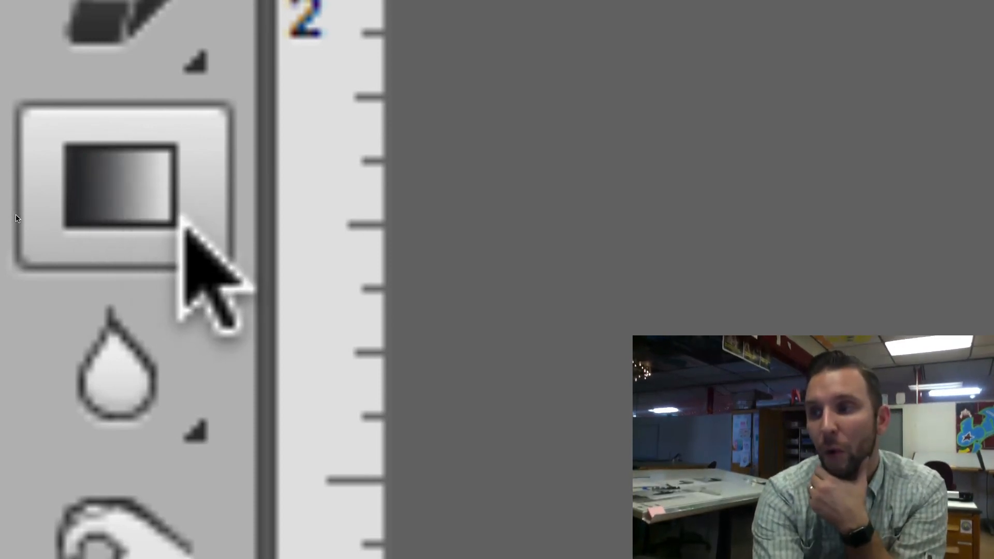
click(181, 219)
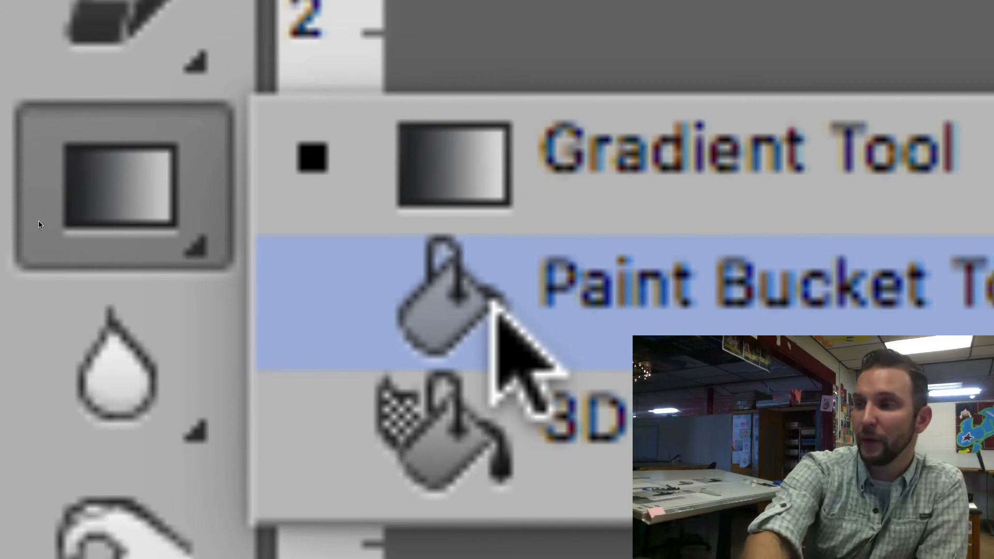
click(494, 306)
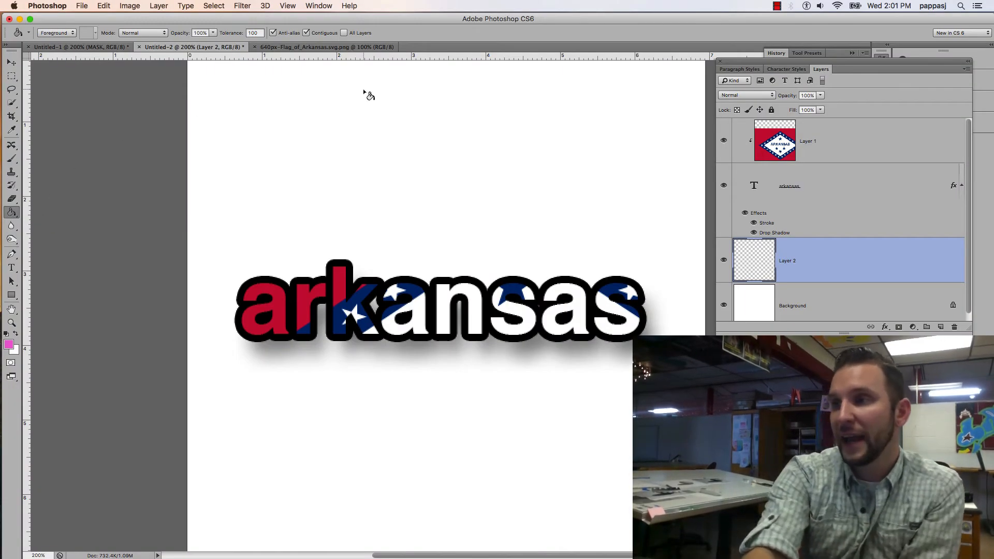
click(369, 95)
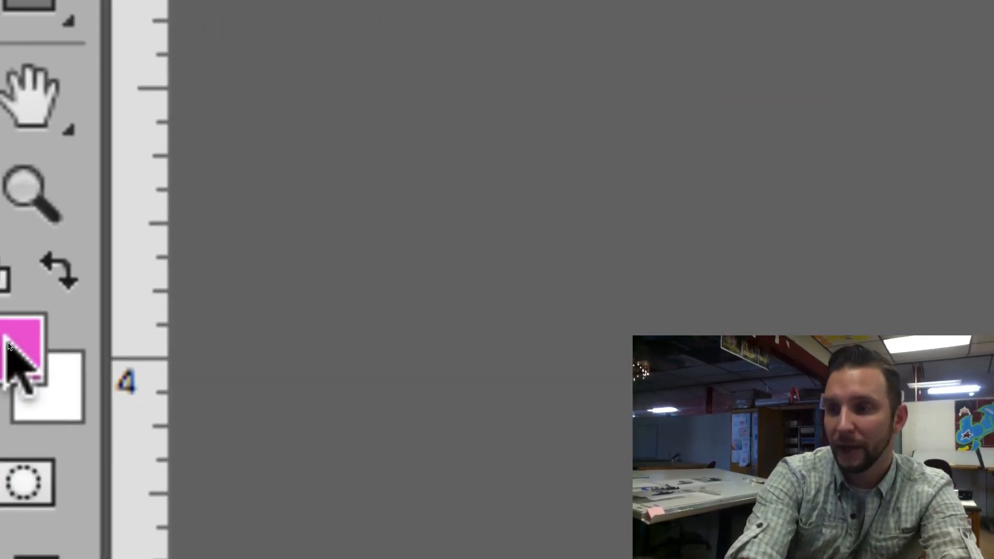
Set the foreground color to dark blue #2614a7 and fill the layer beneath the text with it
click(9, 346)
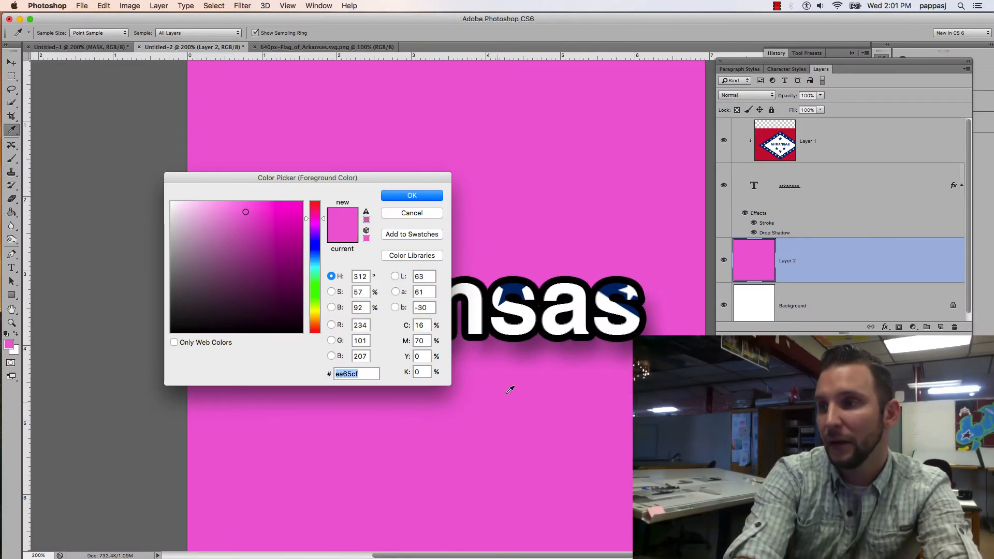
click(317, 244)
drag(253, 269, 286, 246)
click(428, 197)
key(g)
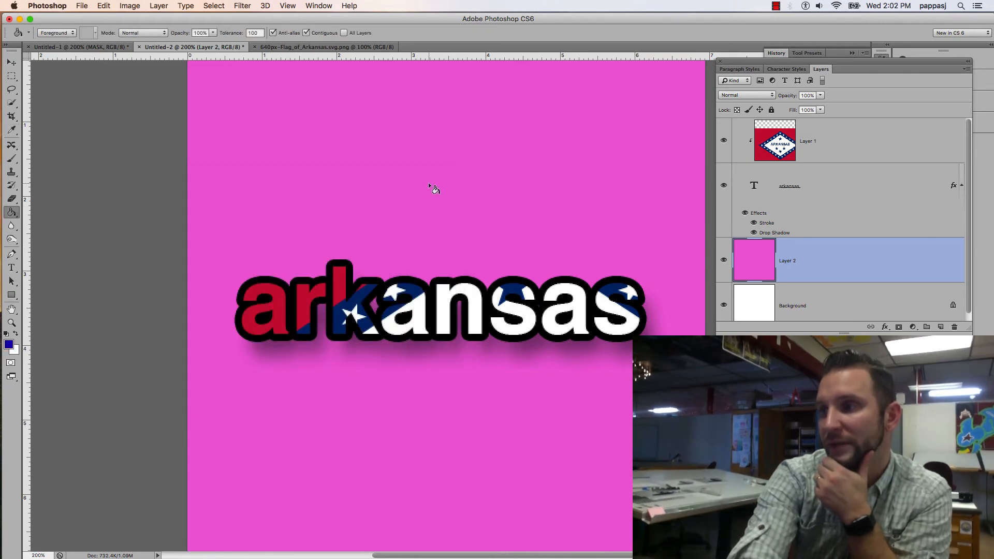
click(427, 183)
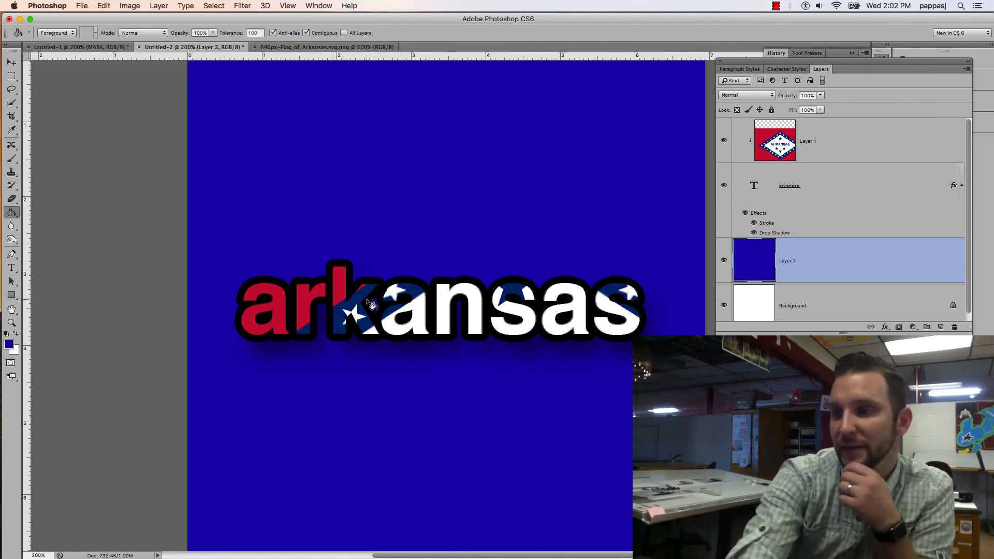
Change the foreground color to bright red (H 0, S 91, B 94) and refill the layer beneath the text
click(9, 345)
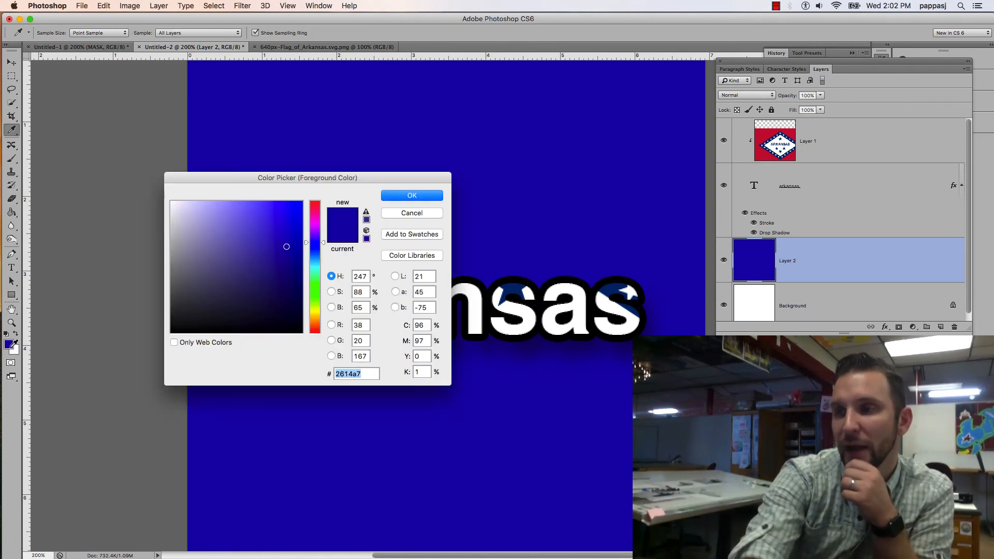
drag(316, 214, 643, 162)
click(630, 192)
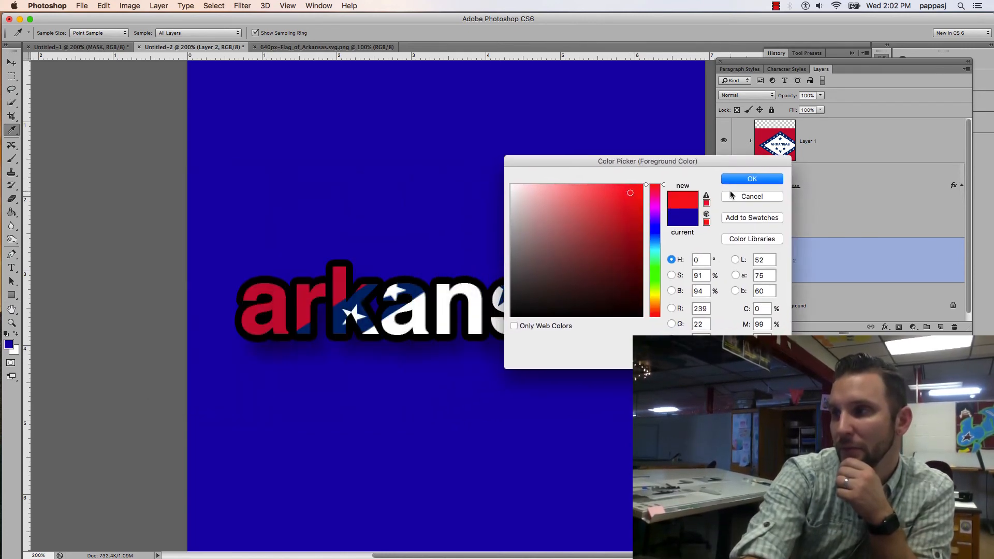
click(752, 178)
click(465, 159)
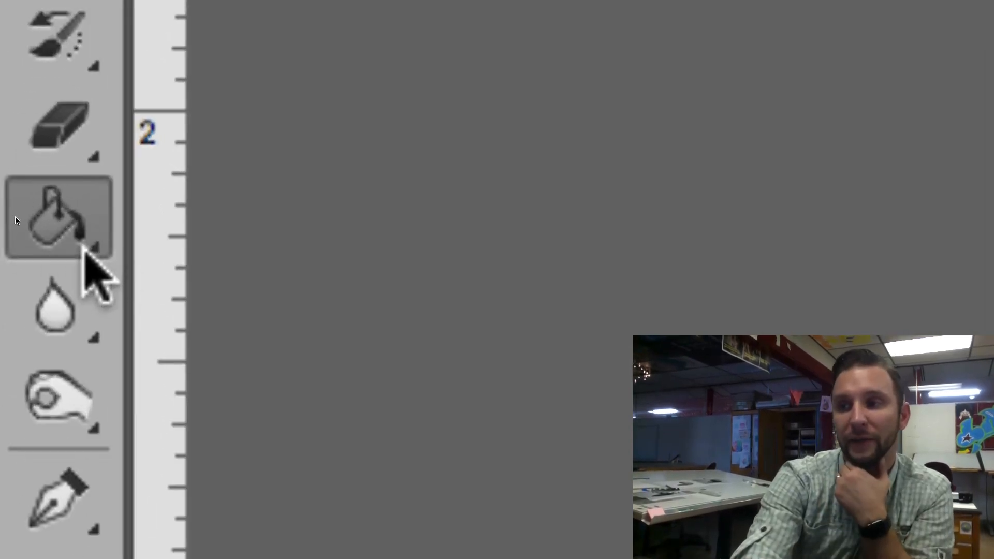
Switch to the Gradient tool and choose the dark plum-to-light-pink preset in the Gradient Editor
click(85, 249)
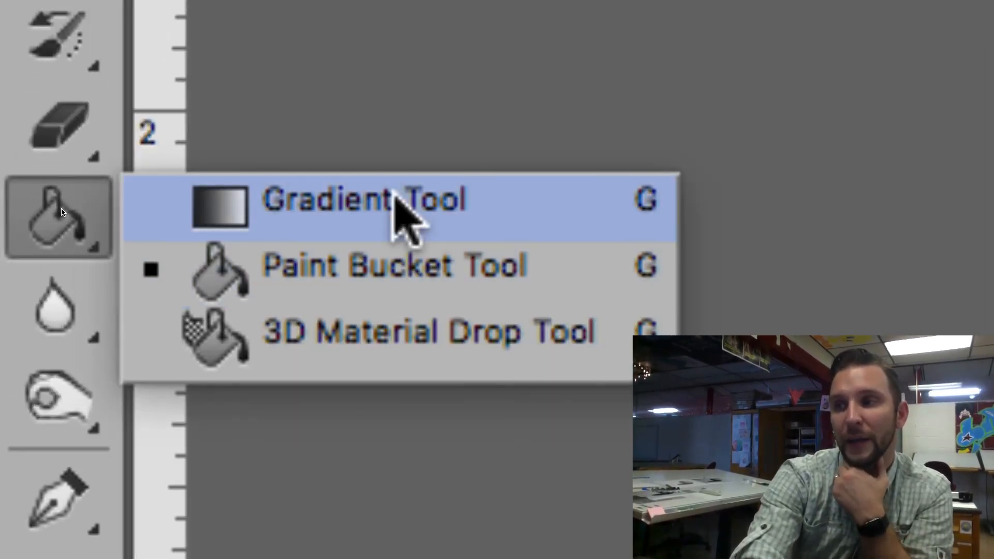
click(381, 216)
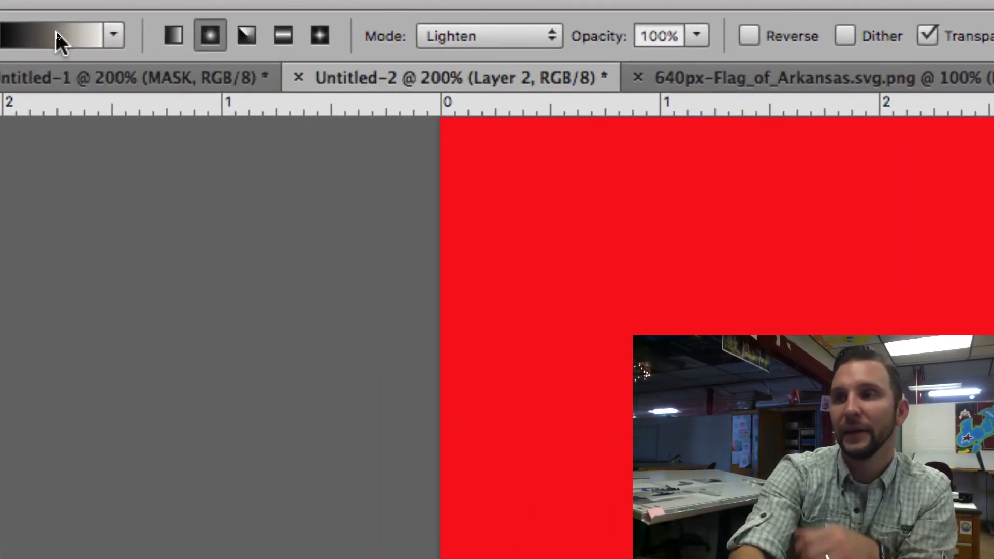
click(57, 34)
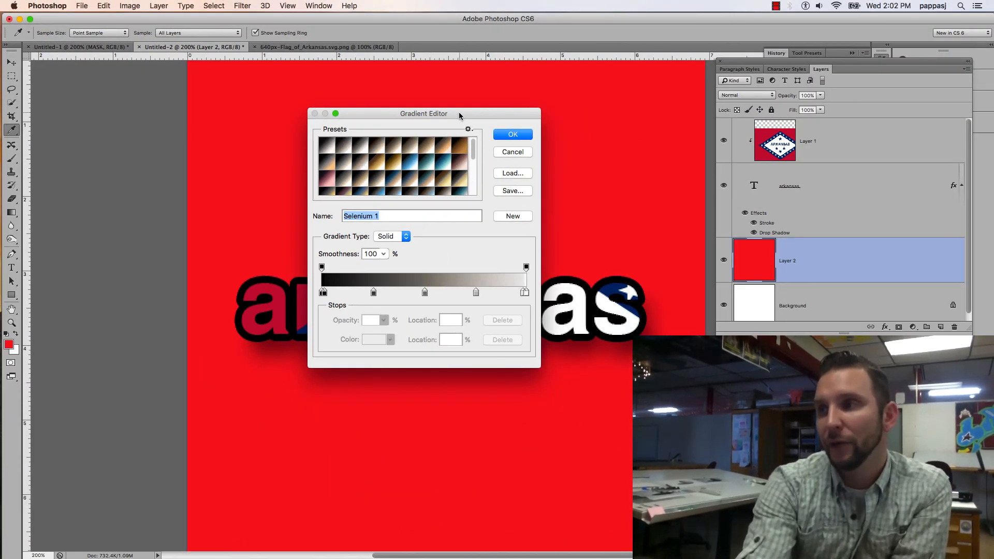
drag(459, 116, 353, 107)
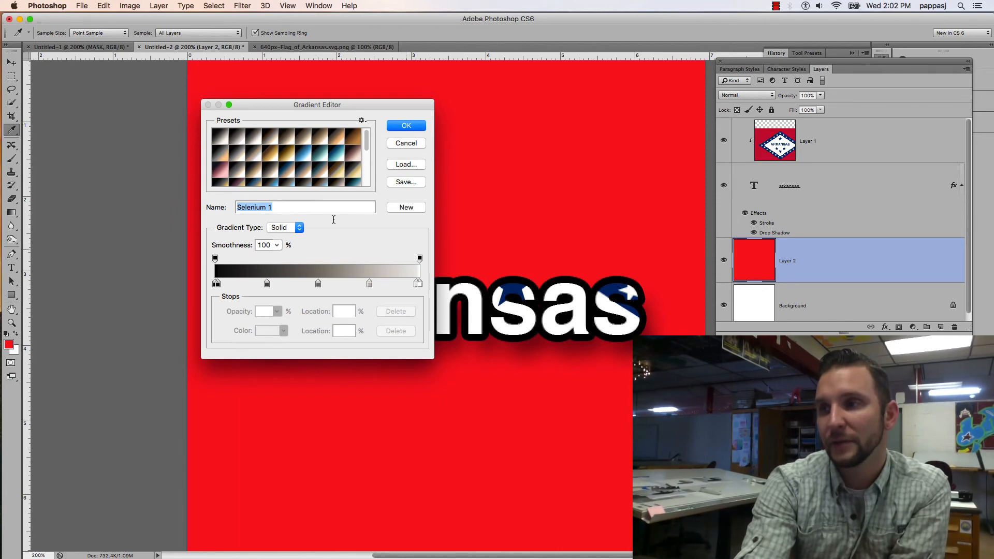
click(222, 175)
click(288, 144)
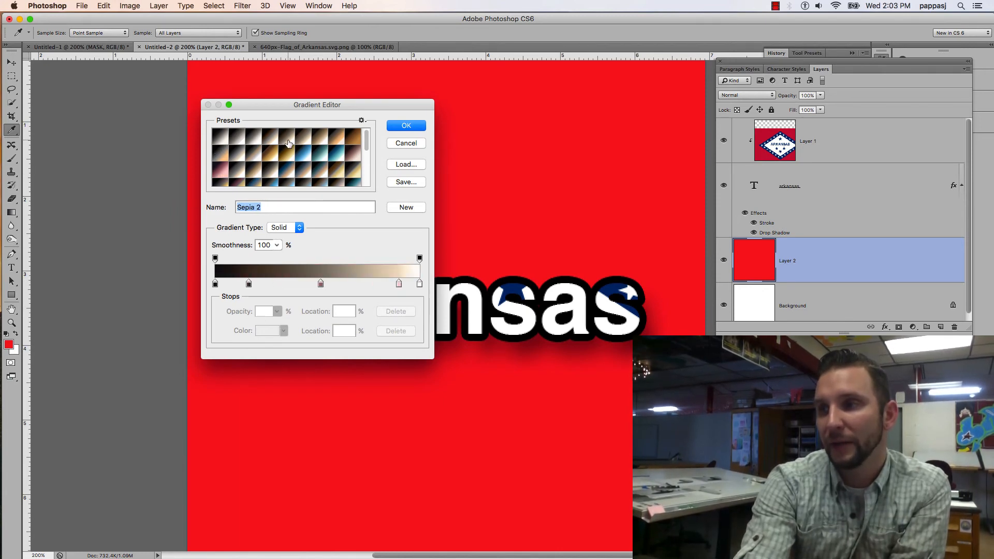
click(291, 171)
click(221, 172)
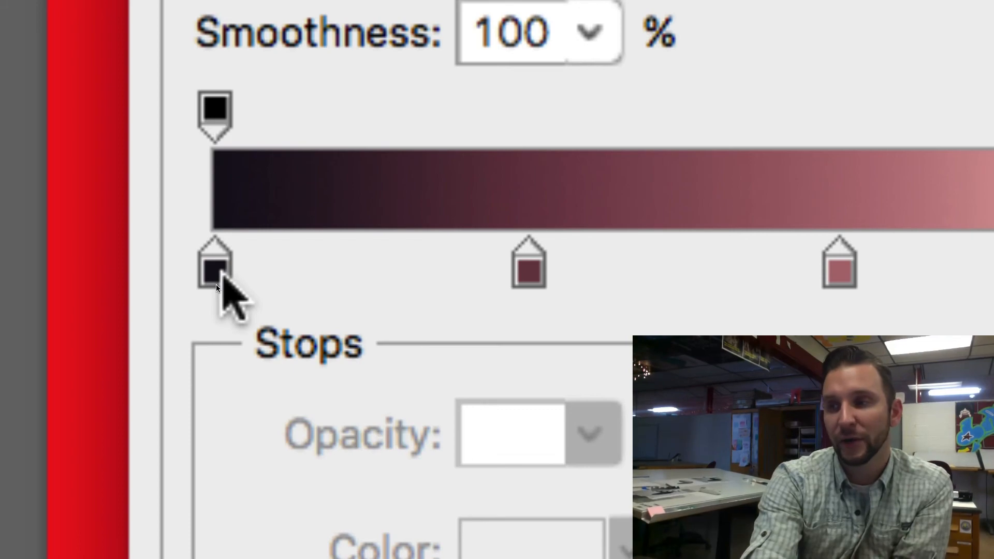
Change the gradient's first color stop, at location 0%, to crimson (H 340, S 95, B 73)
click(216, 285)
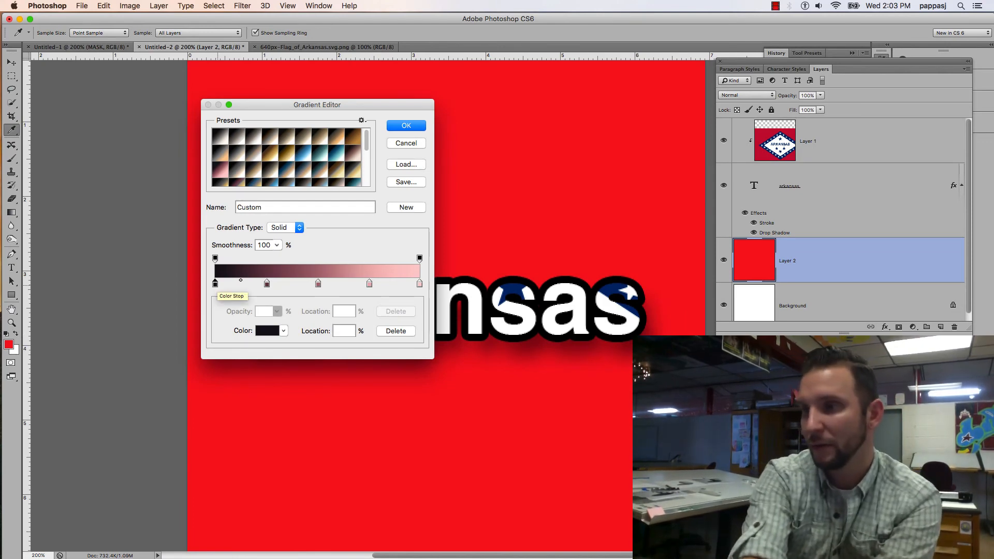
double_click(215, 284)
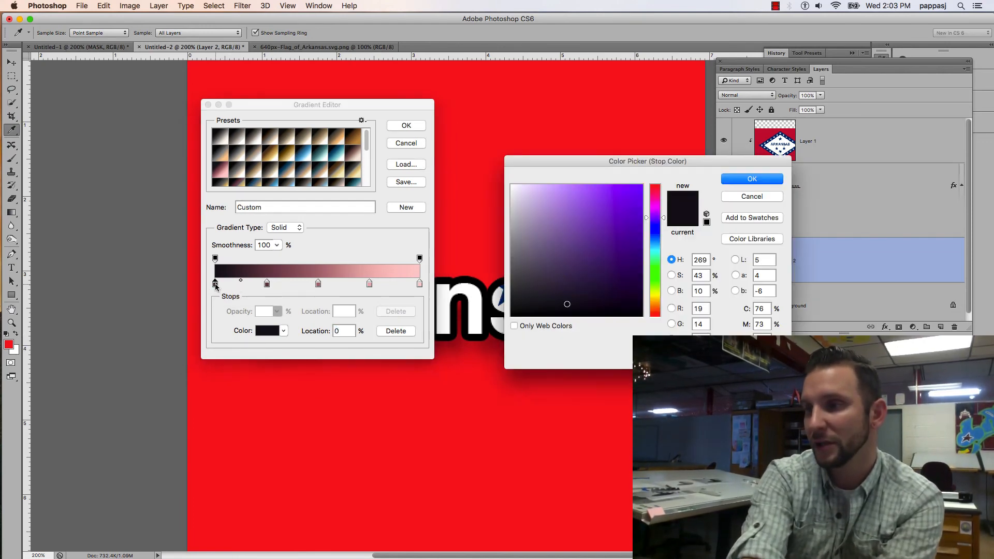
click(654, 192)
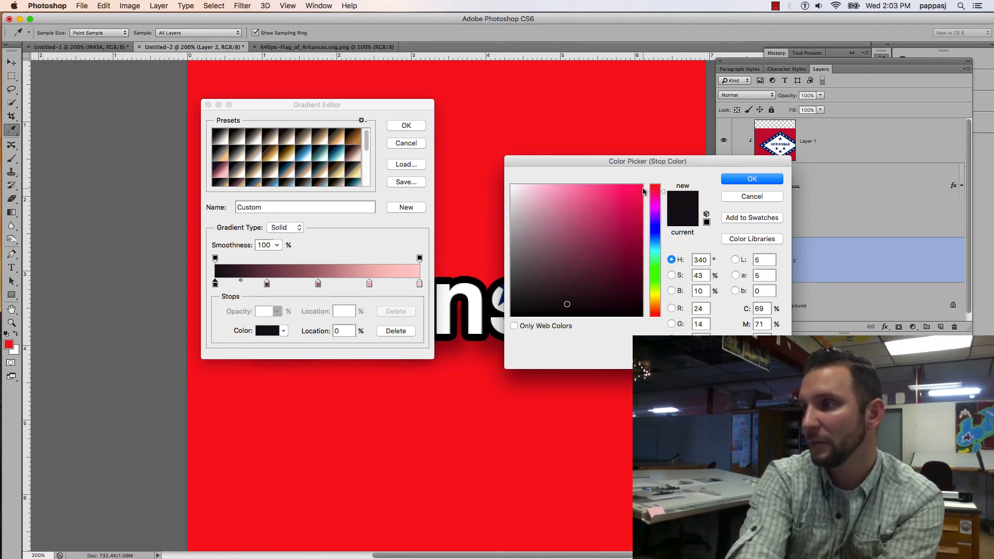
click(636, 189)
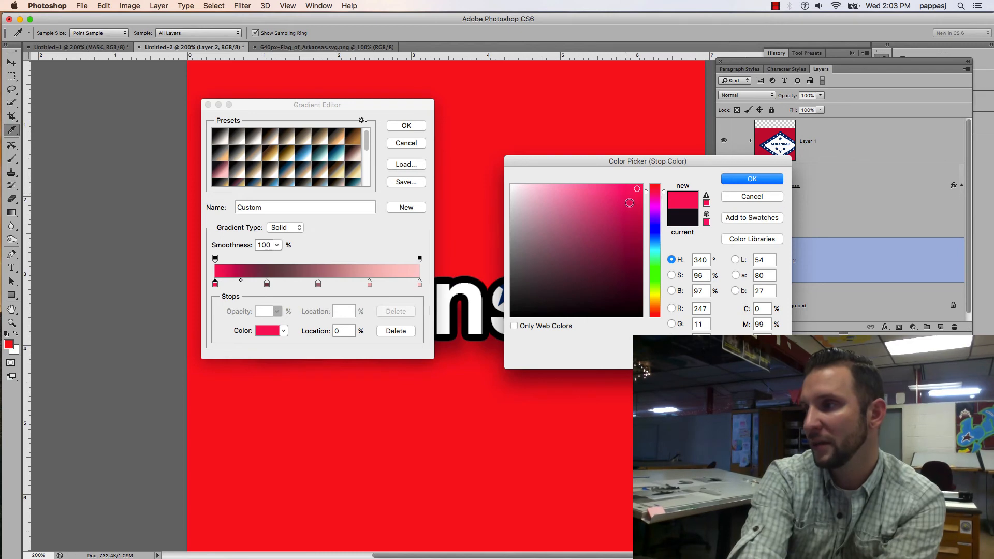
click(634, 212)
click(636, 220)
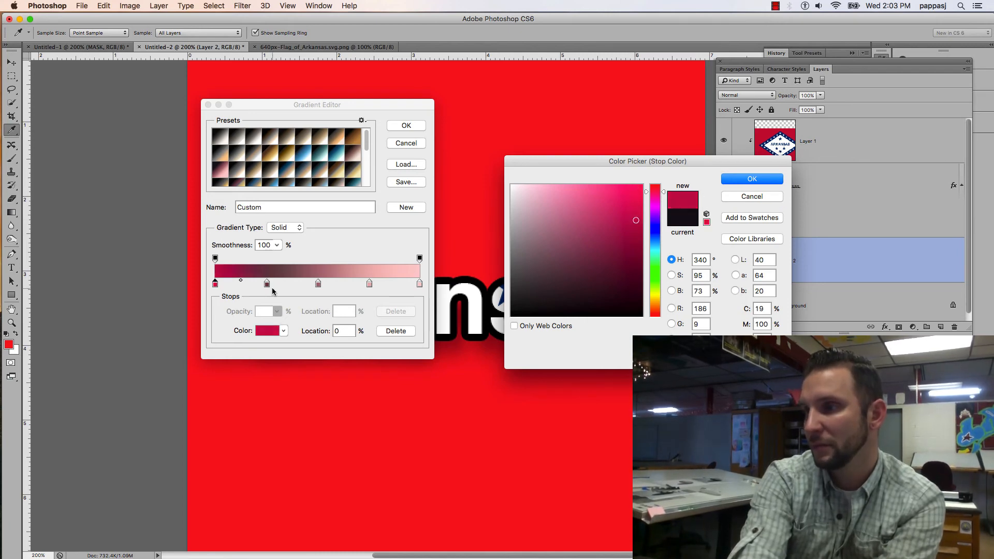
click(754, 180)
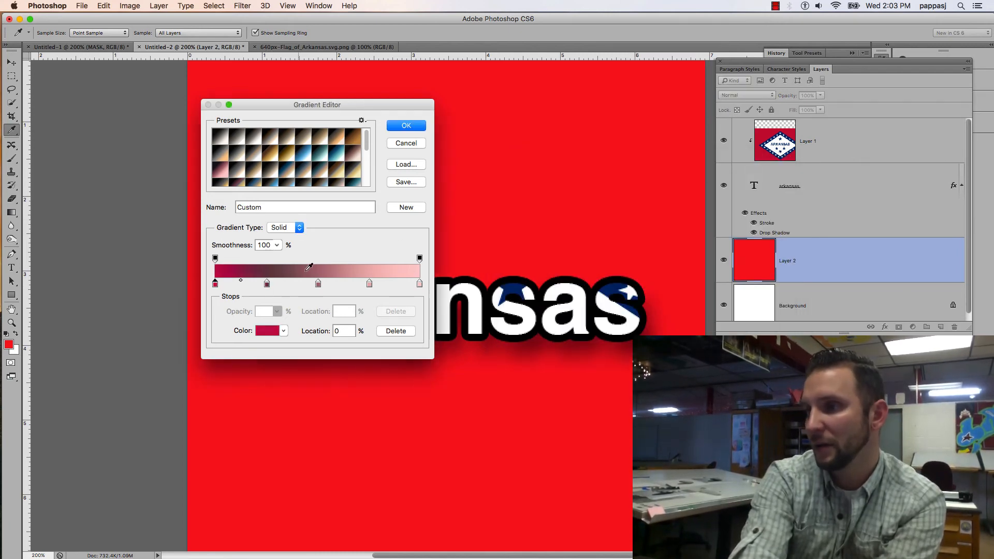
Recolor the gradient stop at location 25% to a matching crimson and accept the edited gradient
click(267, 284)
double_click(267, 283)
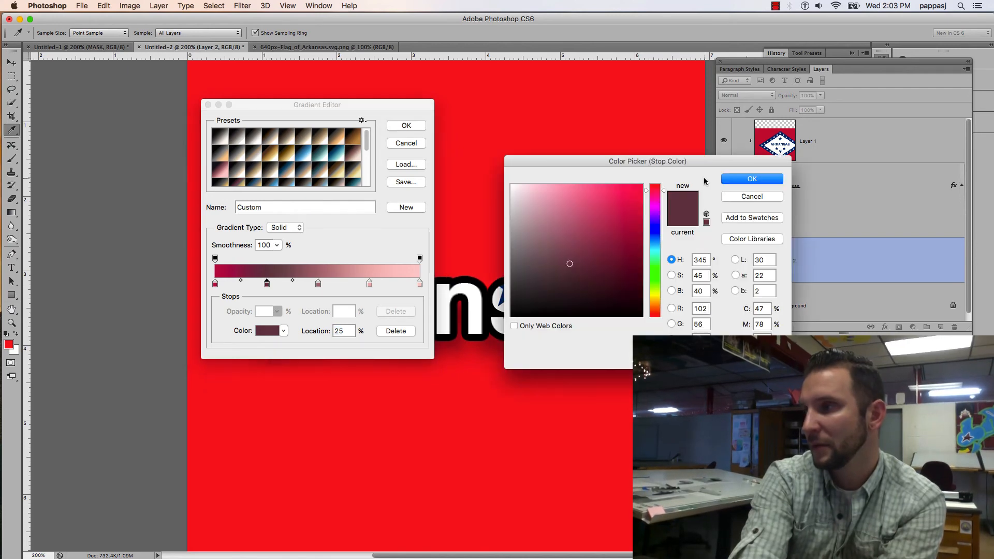
click(630, 219)
click(752, 180)
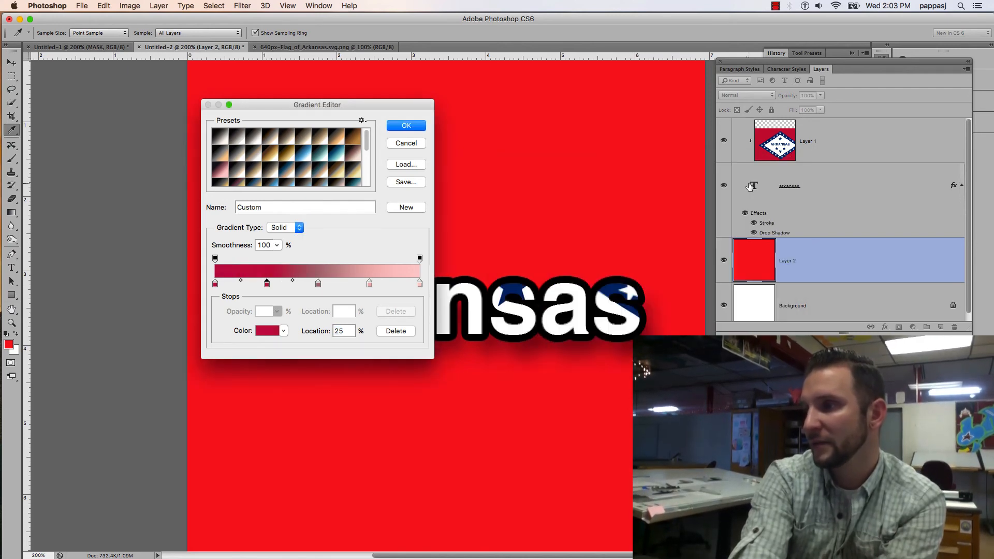
click(415, 126)
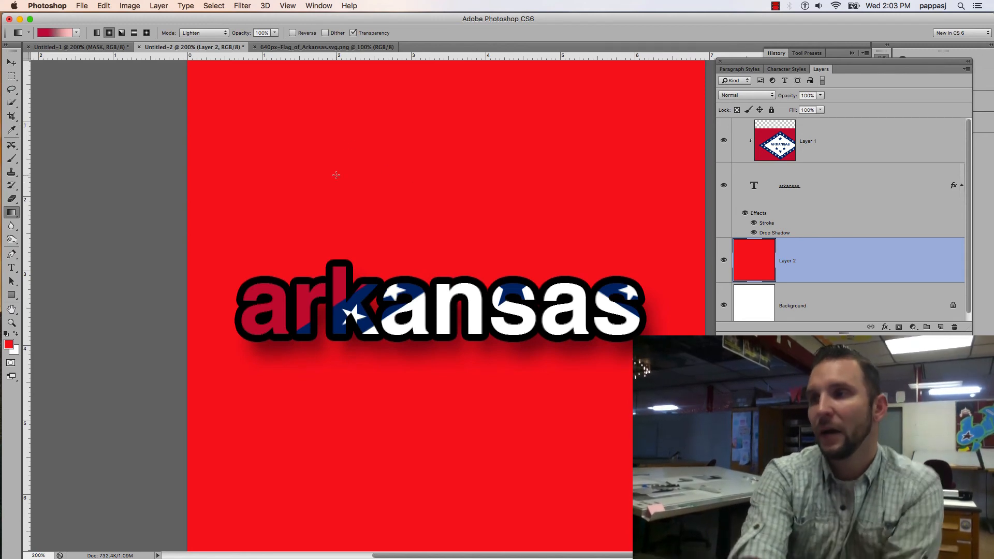
Draw a small radial gradient above the text on Layer 2, try moving the layer down and right, and undo the move
drag(336, 175, 542, 246)
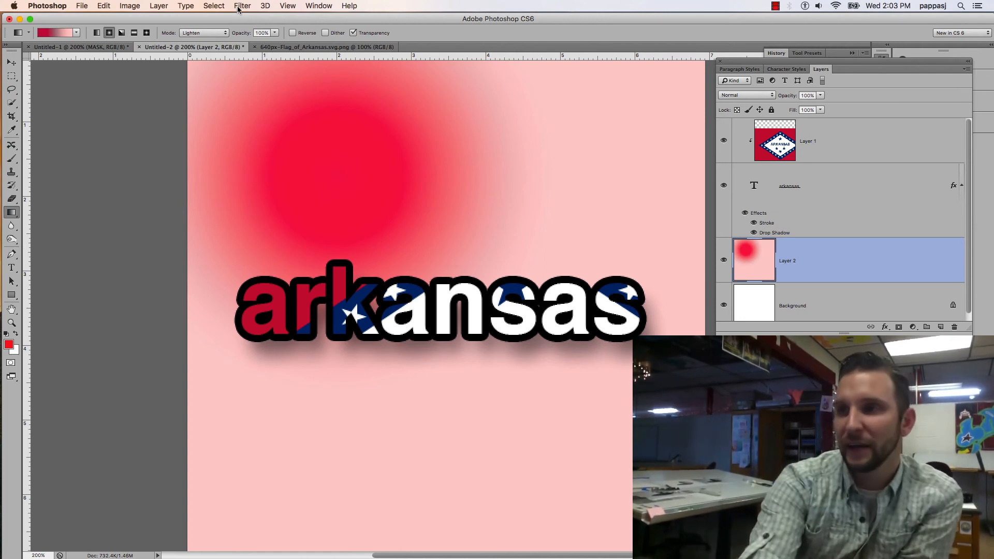
click(11, 62)
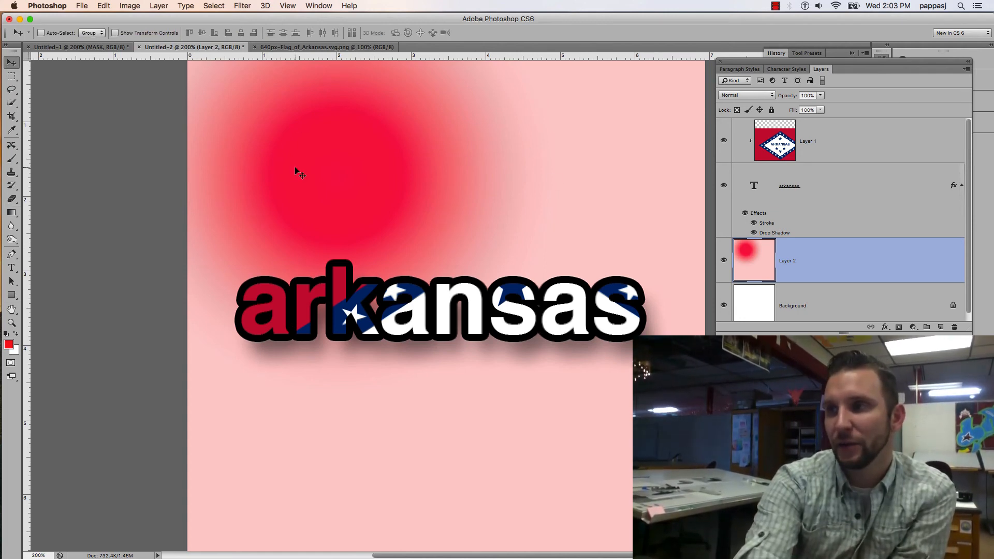
drag(295, 167, 340, 257)
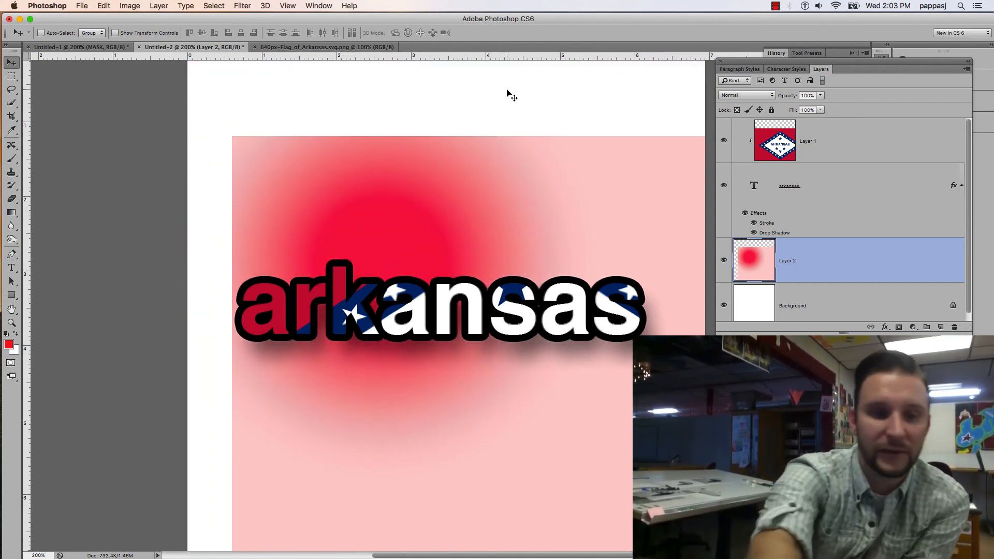
key(super+z)
key(super+z)
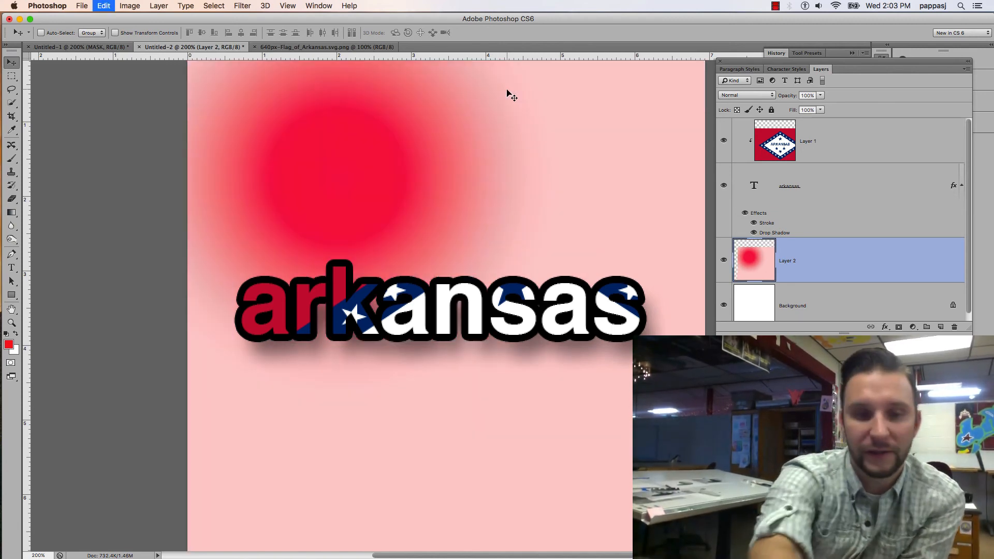
key(super+z)
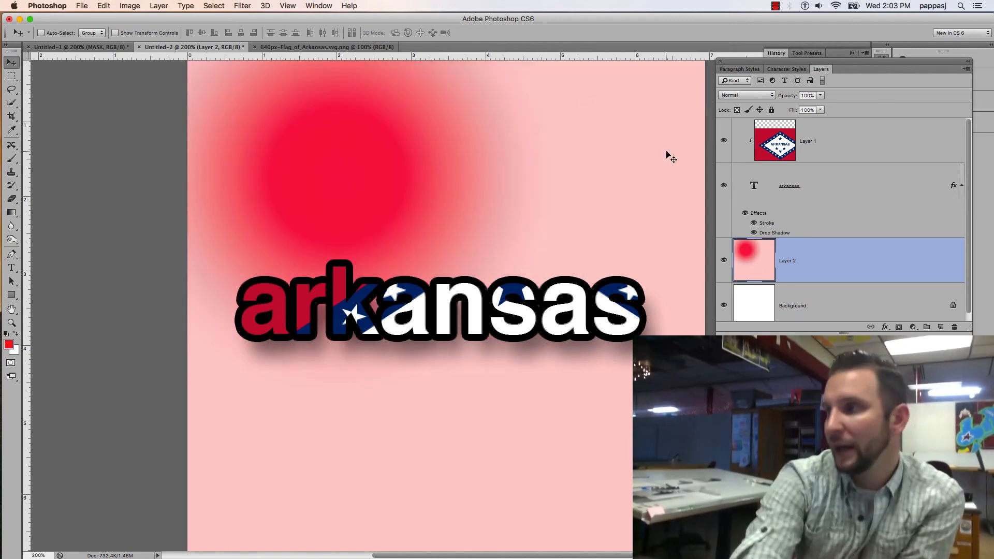
Revert the document's history to the last Paint Bucket fill
click(780, 56)
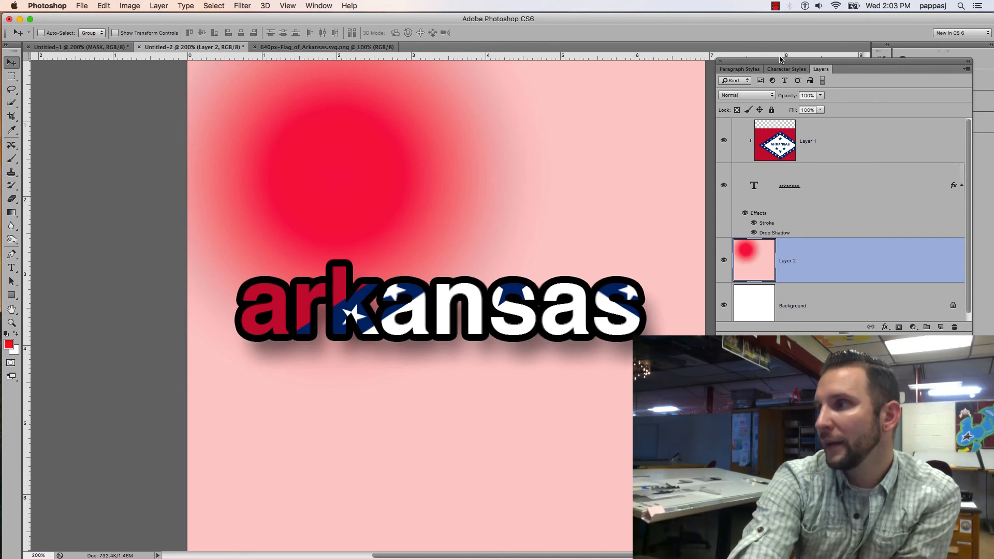
click(879, 58)
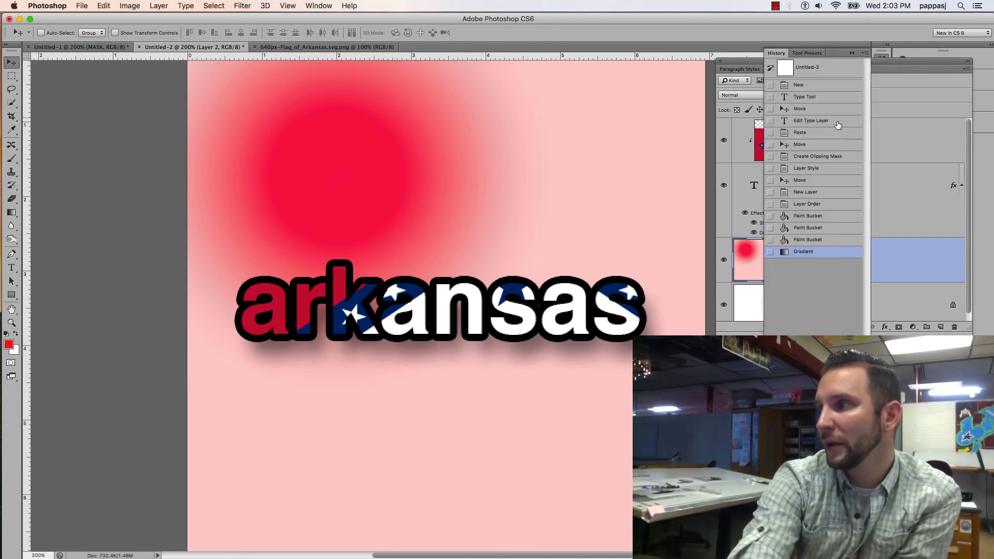
click(802, 239)
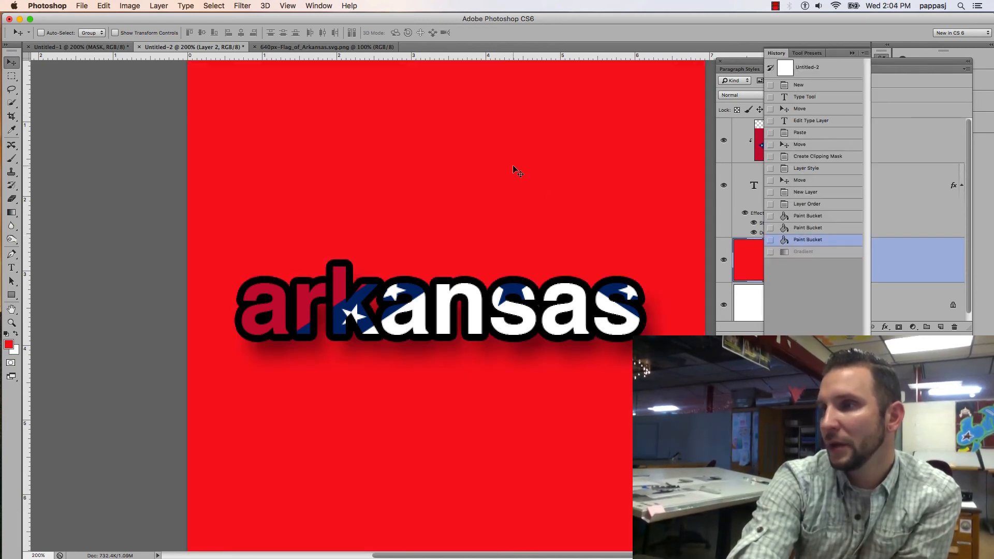
click(911, 93)
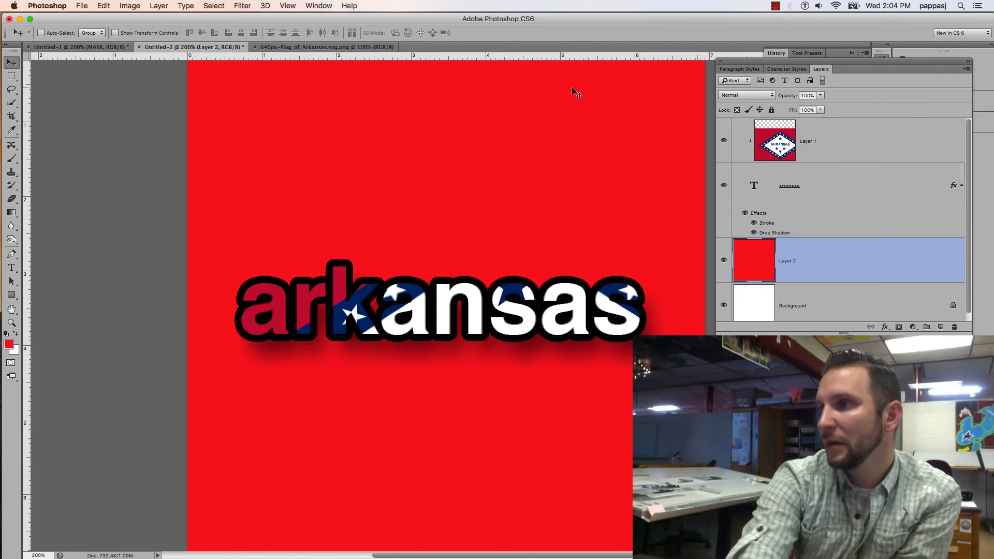
Draw a large radial gradient on Layer 2 from the canvas's upper-left corner diagonally to below the text
click(11, 213)
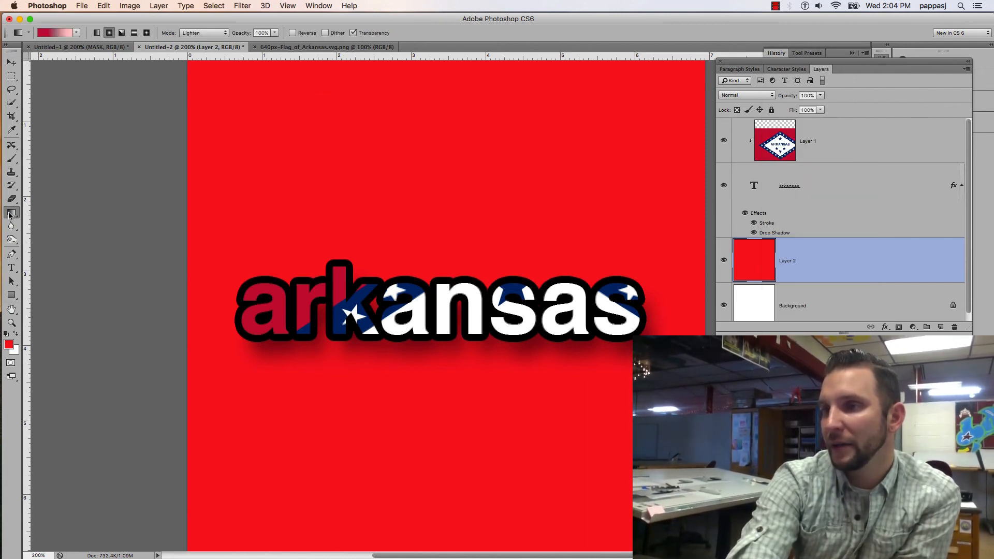
drag(197, 98, 454, 444)
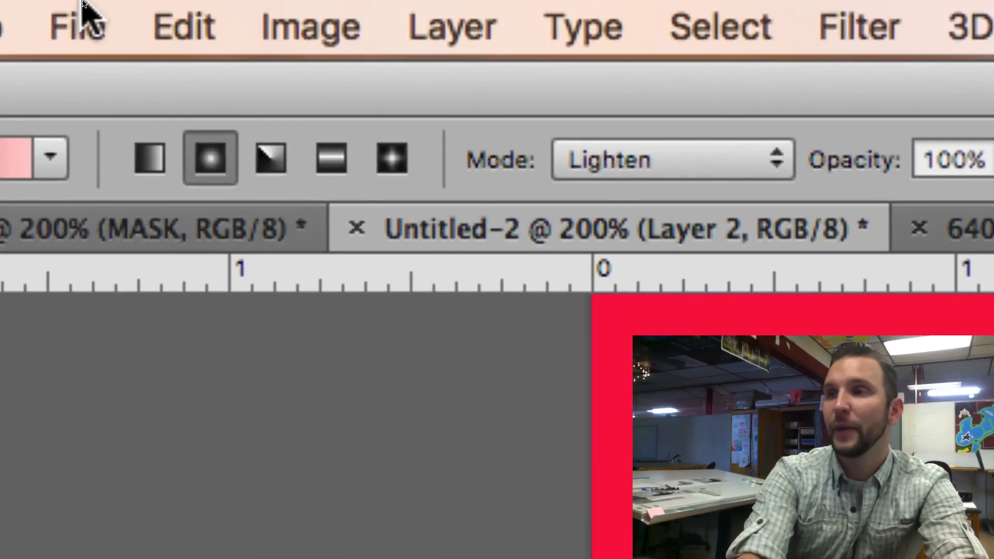
Save the document to the Desktop as Arkansas.psd in Photoshop format with layers included
click(83, 4)
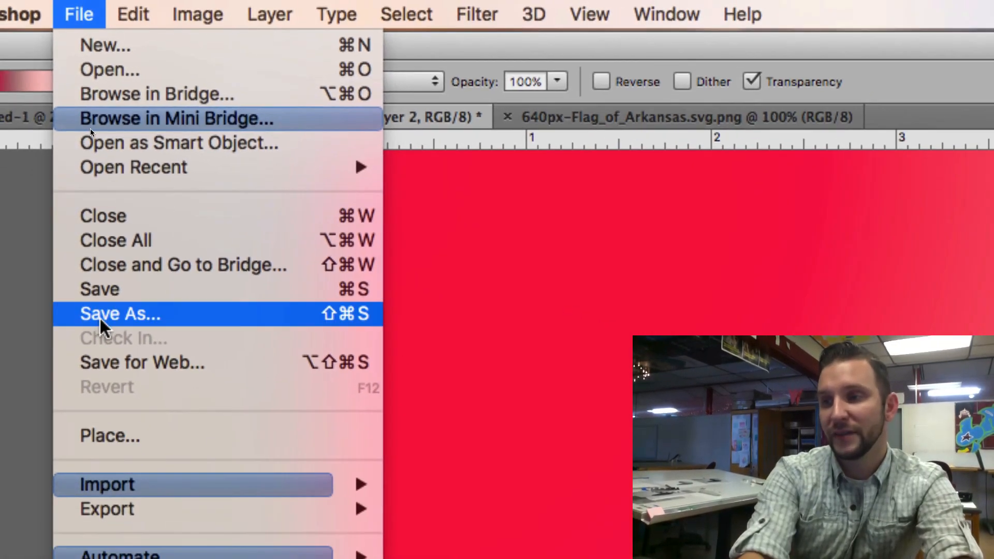
click(101, 315)
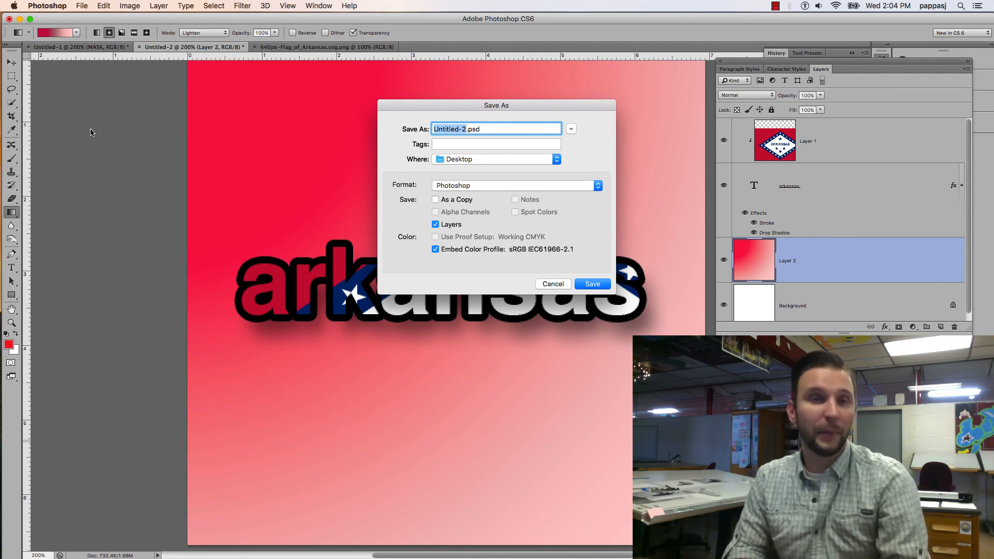
text(Arks)
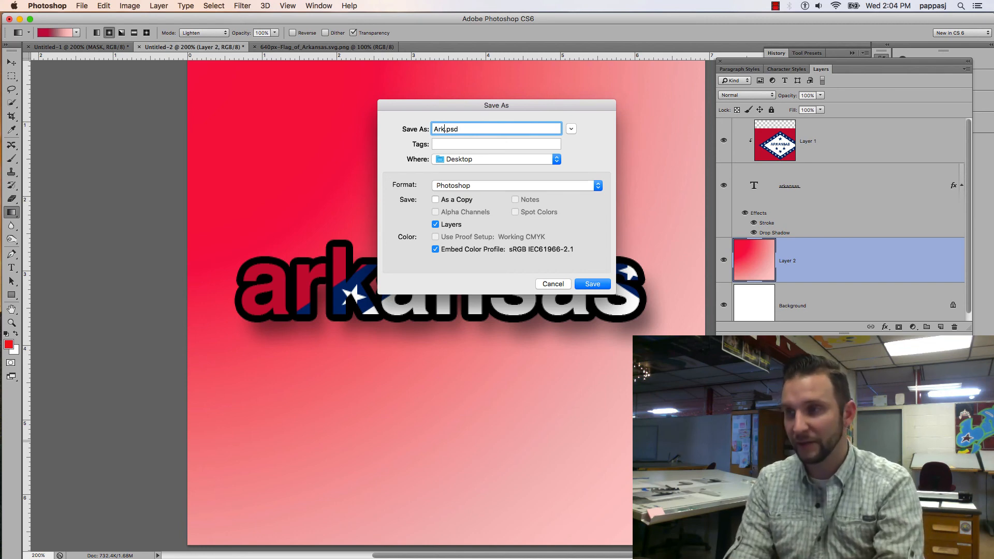
text(ans)
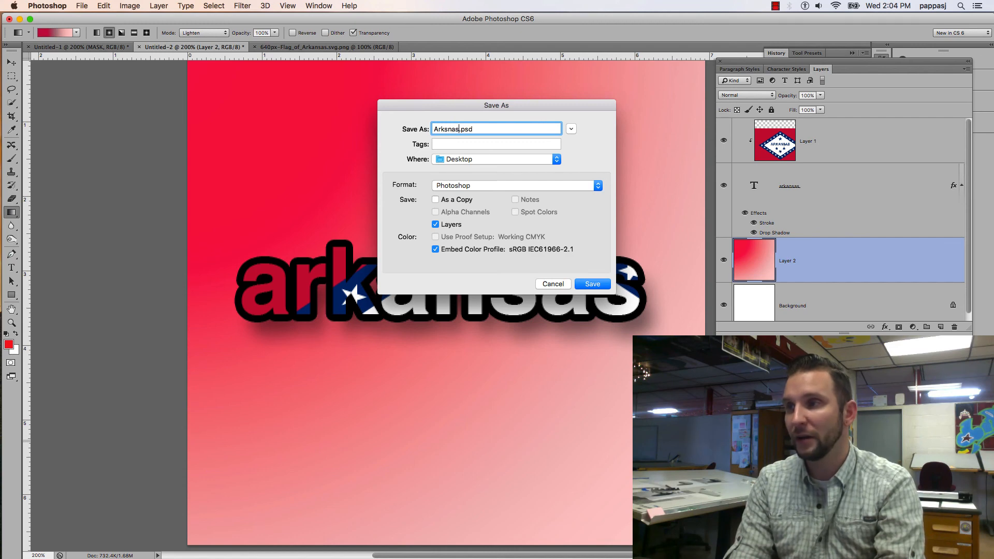
key(BackSpace)
key(BackSpace)
key(BackSpace)
text(a)
key(BackSpace)
key(BackSpace)
text(ansaa)
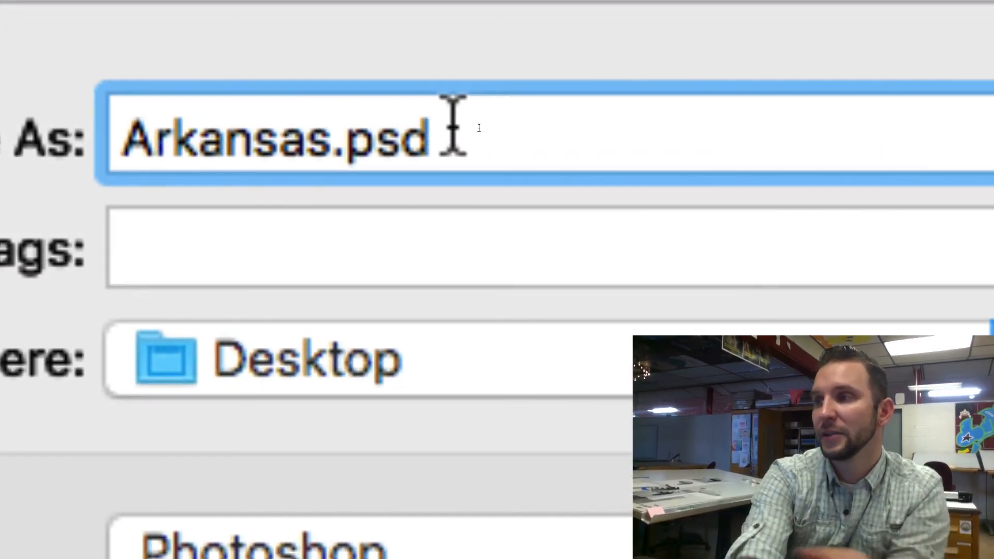
drag(468, 127, 425, 127)
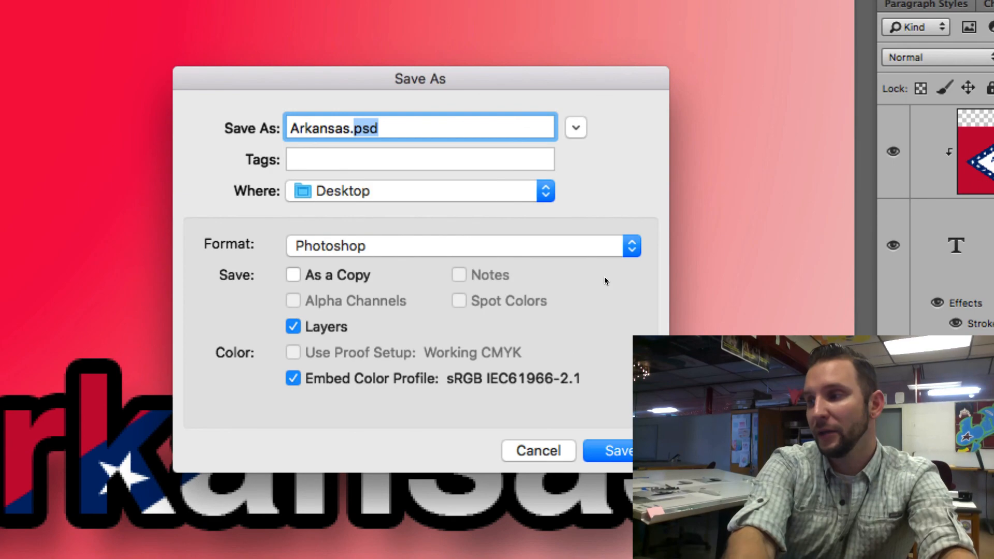
key(Return)
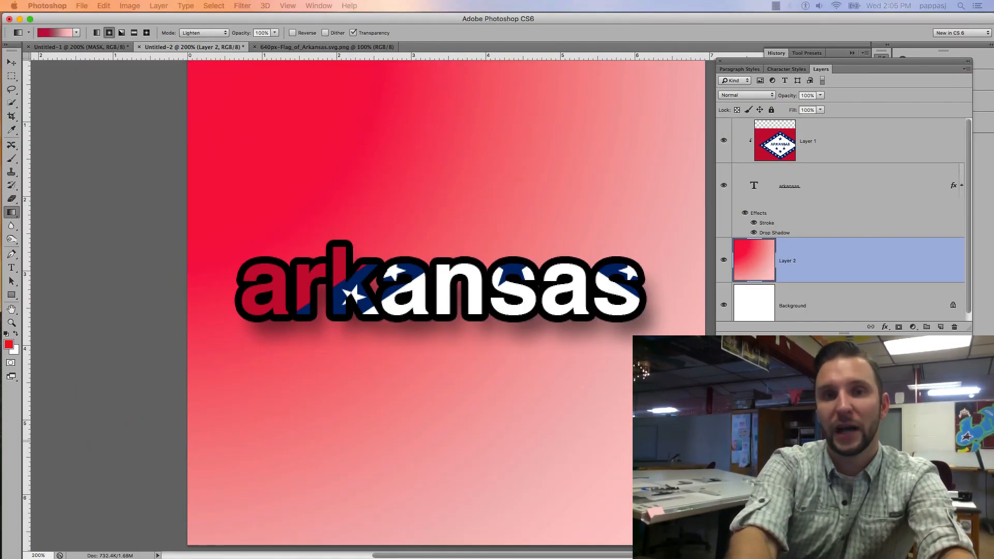
Accept the Photoshop format options with Maximize Compatibility enabled, and switch to Finder
drag(550, 332, 402, 150)
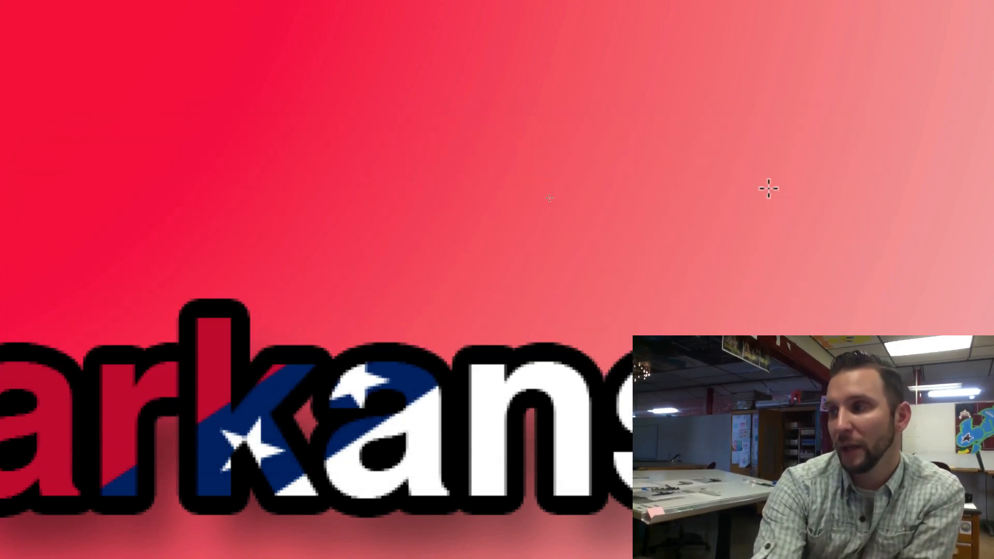
click(768, 191)
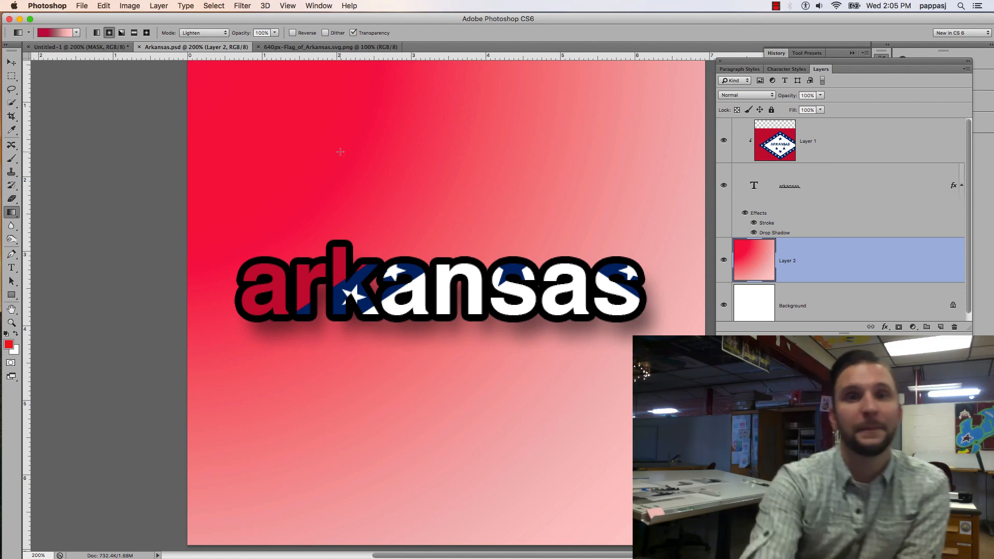
key(super+Tab)
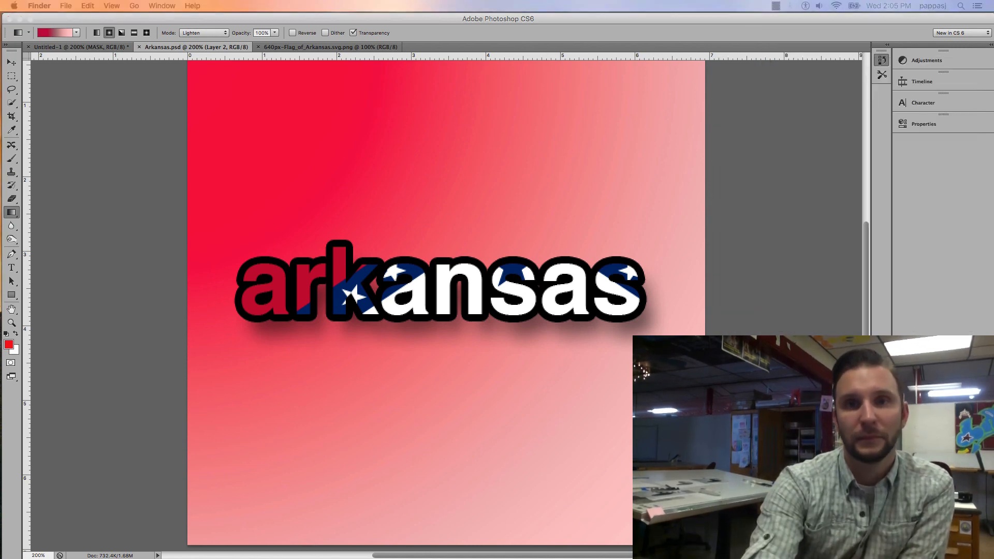